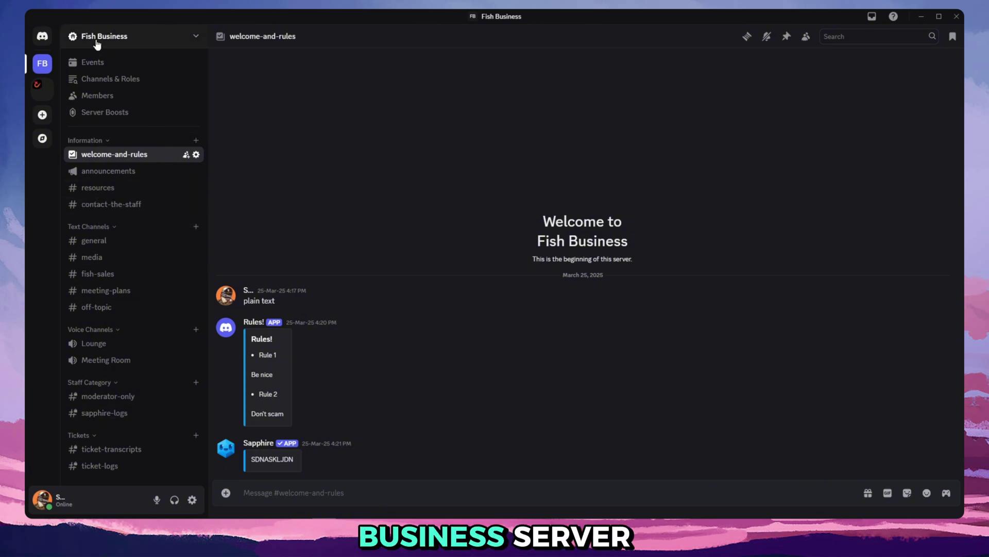
- Open the AutoMod settings in the Fish Business server's Safety Setup and look over the available filters
left_click(137, 37)
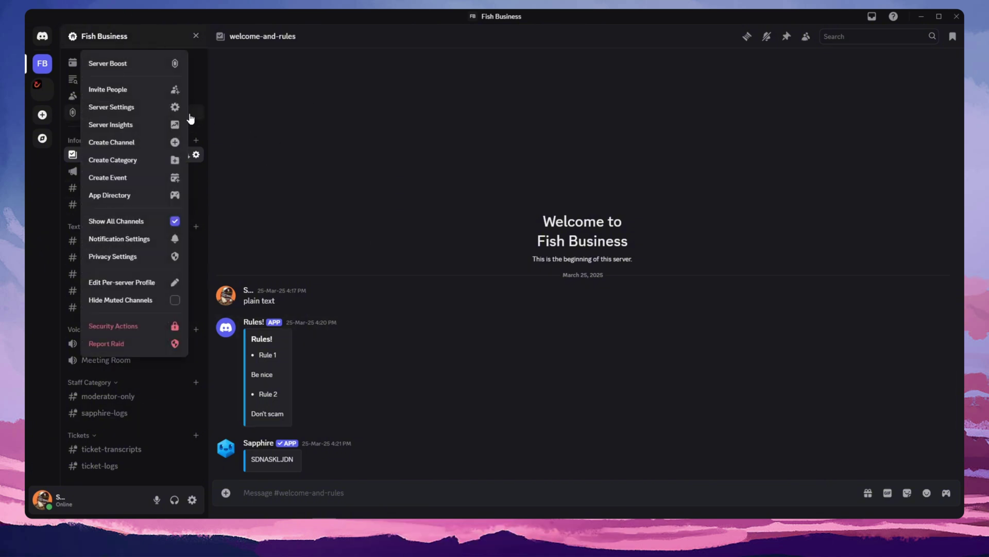
left_click(156, 108)
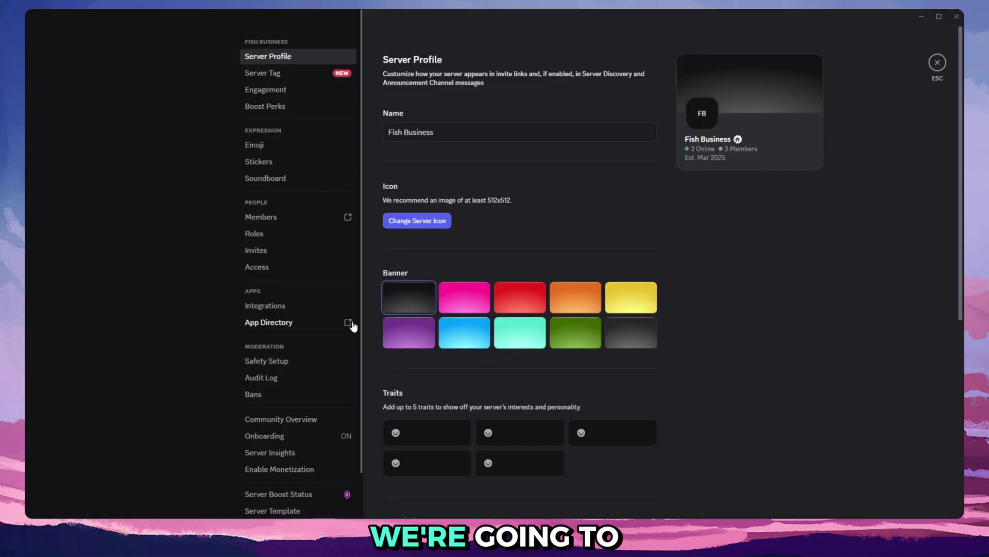
scroll(330, 309, "down", 1)
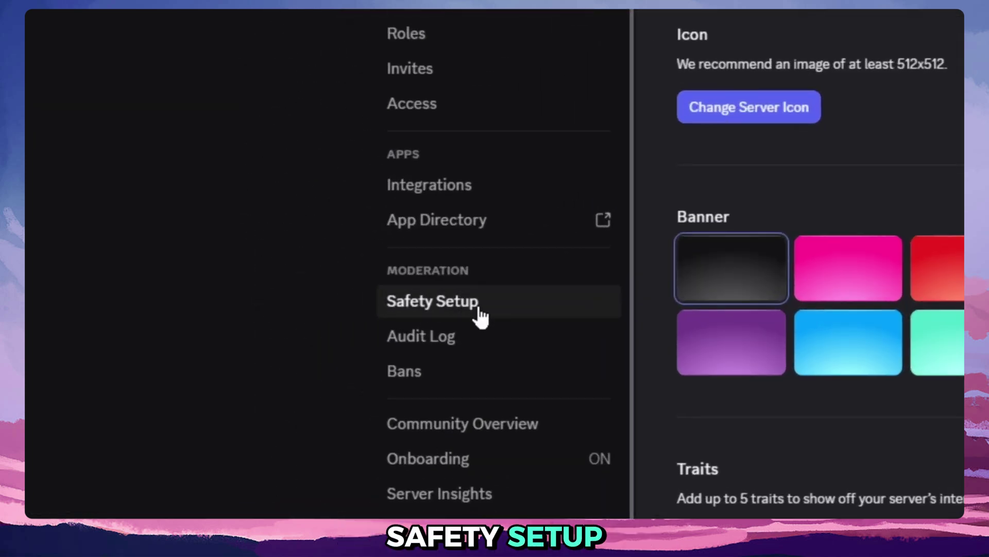
left_click(464, 302)
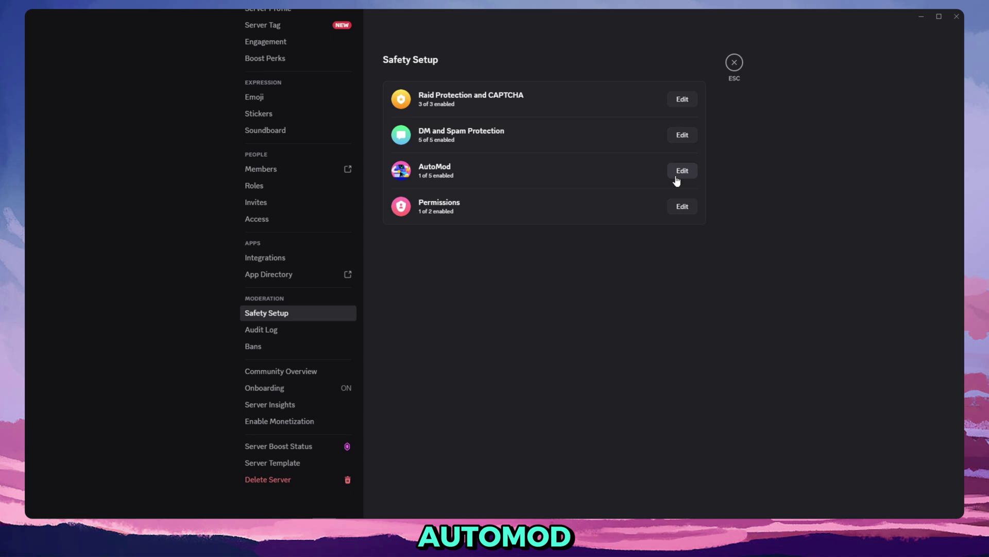
left_click(677, 178)
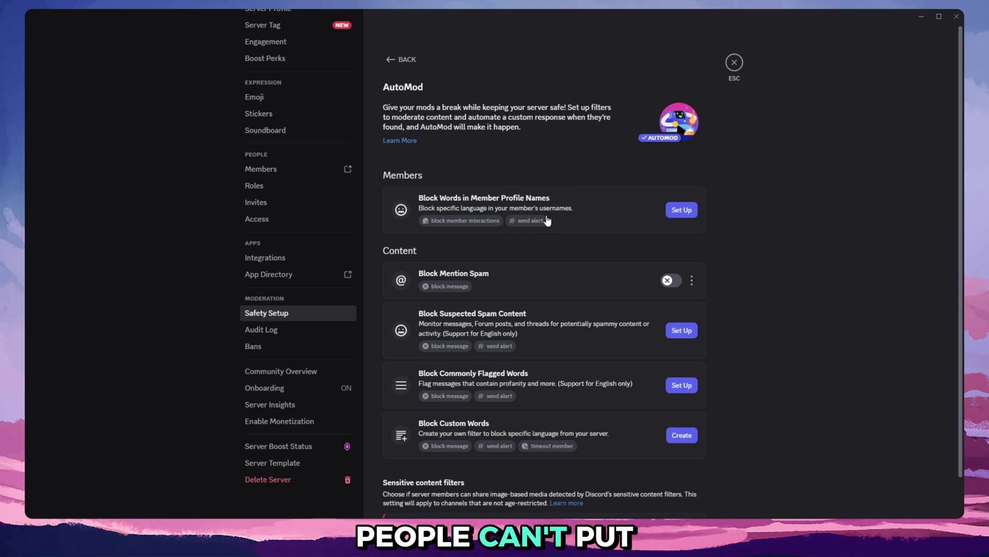
scroll(534, 195, "down", 2)
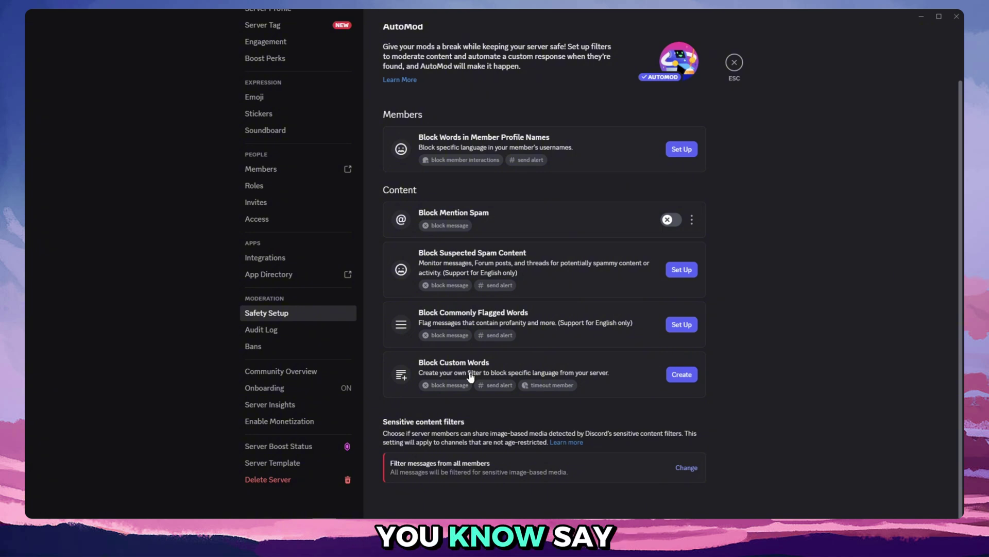
scroll(469, 262, "up", 2)
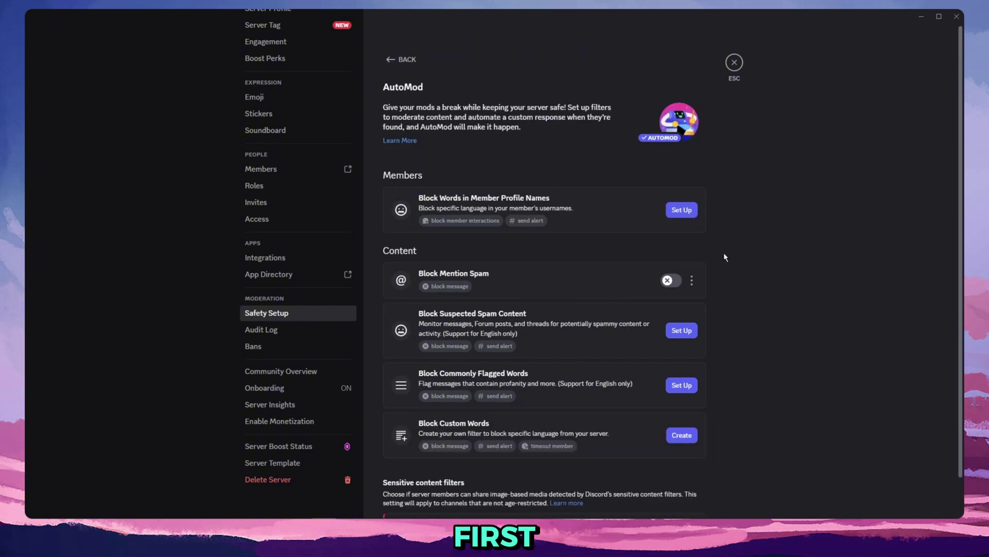
- Enable the Block Mention Spam rule, limit unique mentions per message to 4, and save the rule
left_click(671, 280)
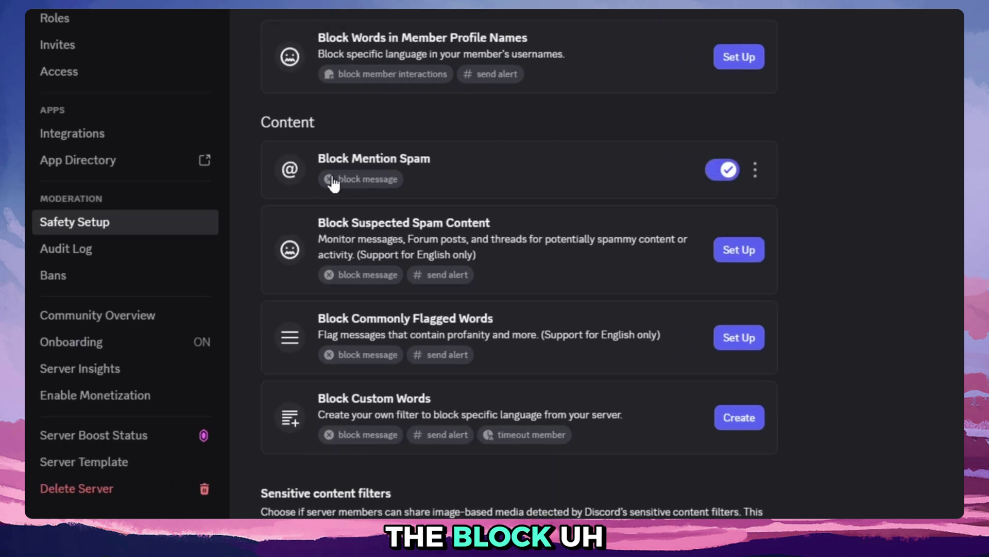
left_click(590, 174)
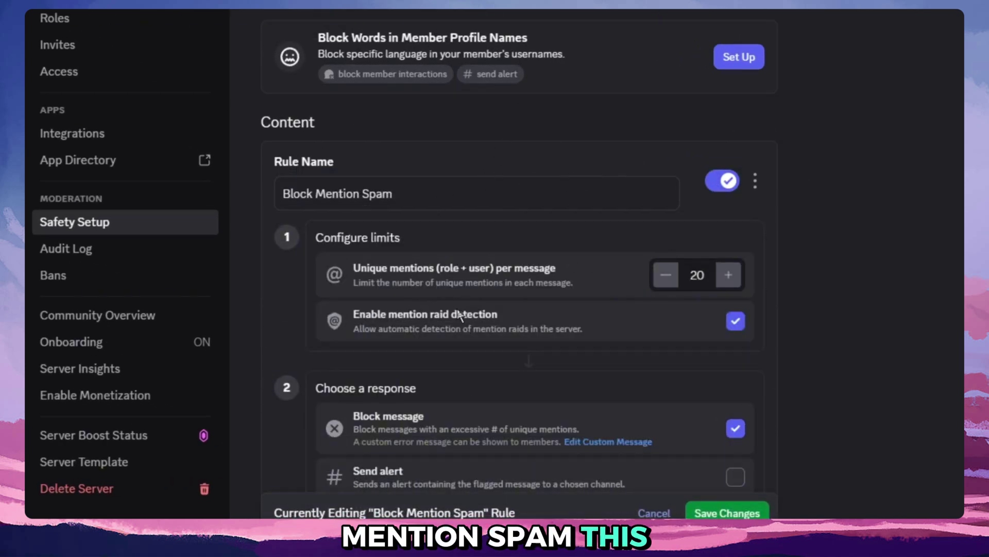
left_click(666, 278)
left_click(667, 279)
left_click(667, 278)
left_click(666, 279)
left_click(666, 279)
left_click(666, 278)
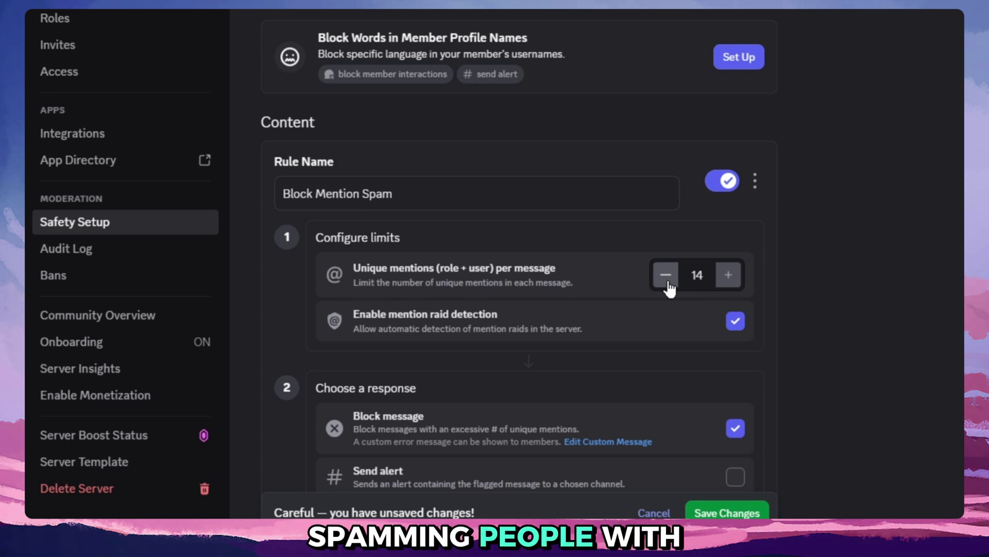
left_click(701, 272)
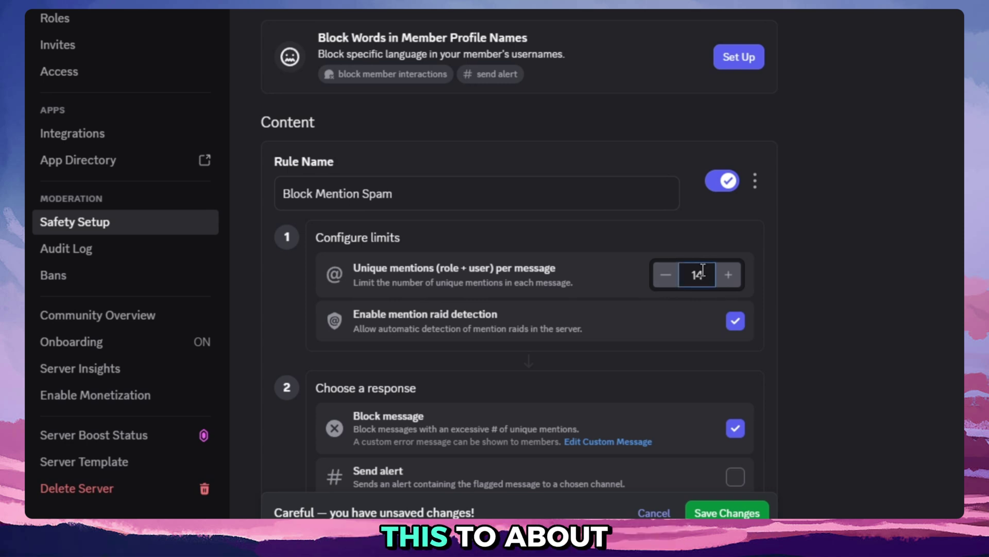
key("BackSpace")
key("BackSpace")
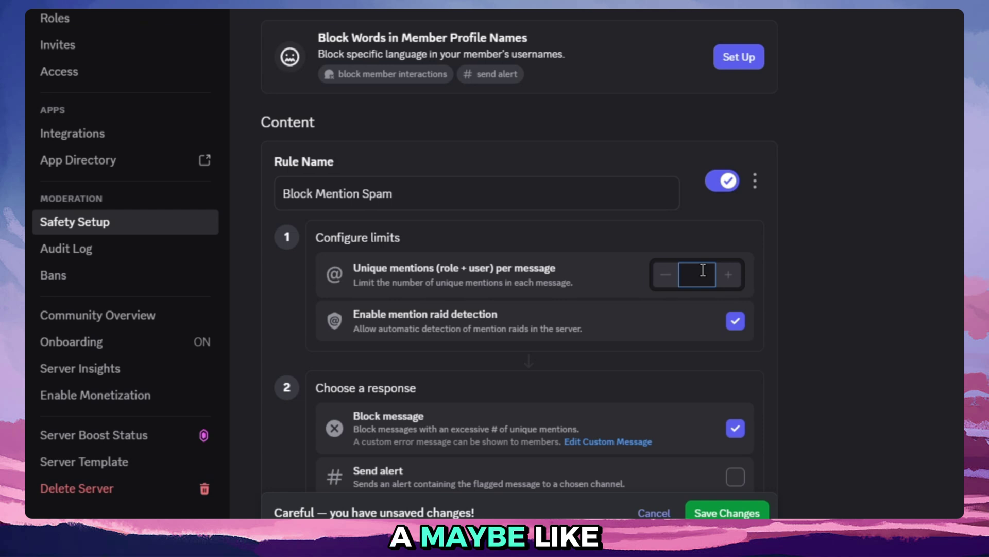
type("4")
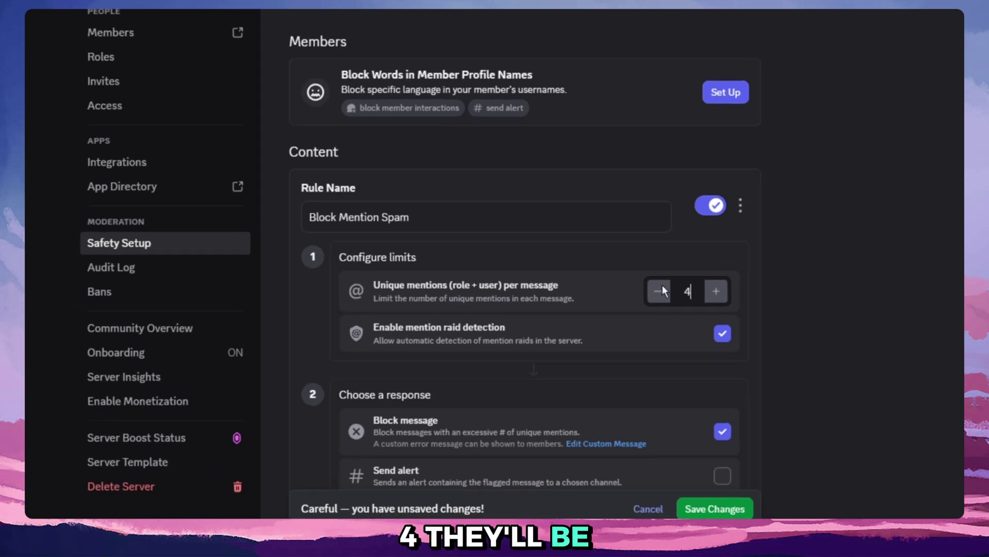
scroll(665, 291, "down", 5)
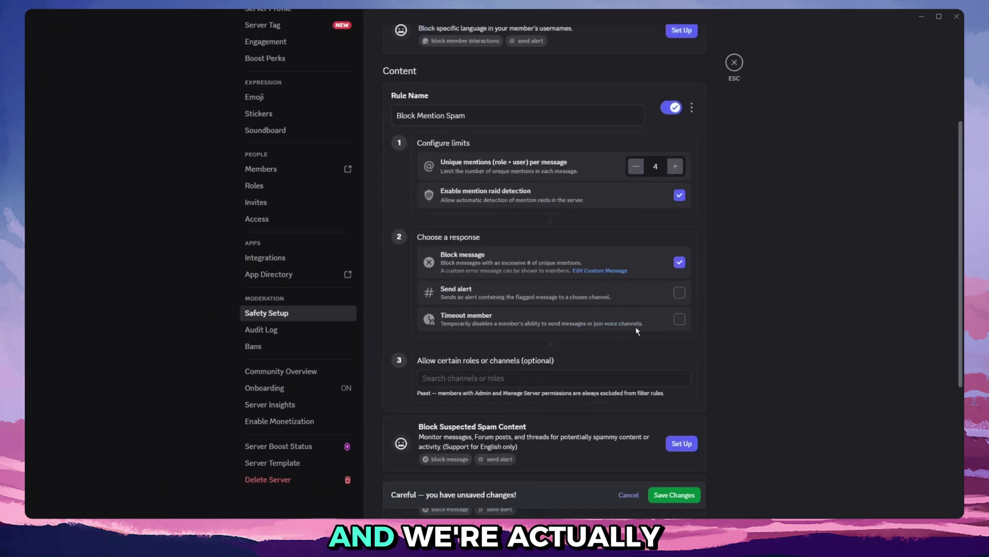
left_click(674, 494)
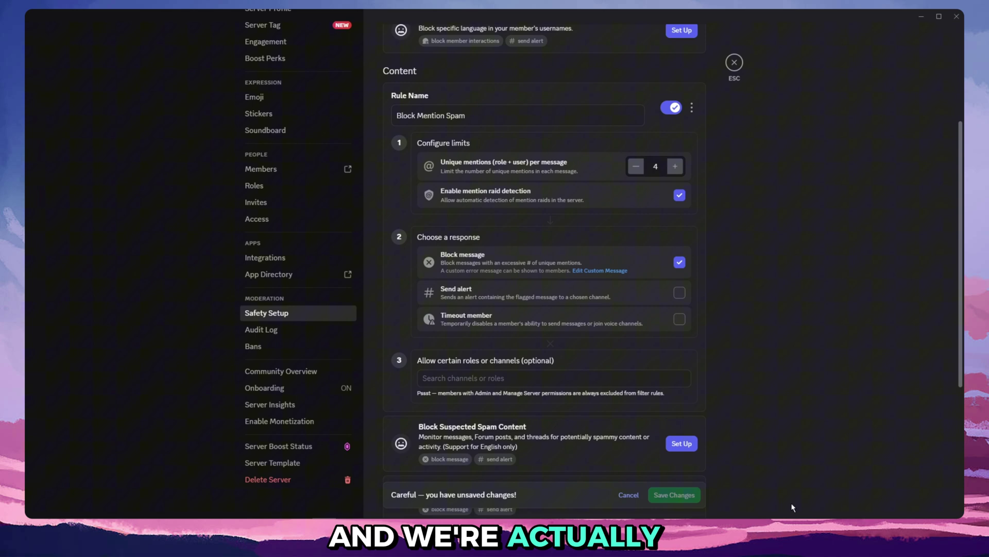
key("Escape")
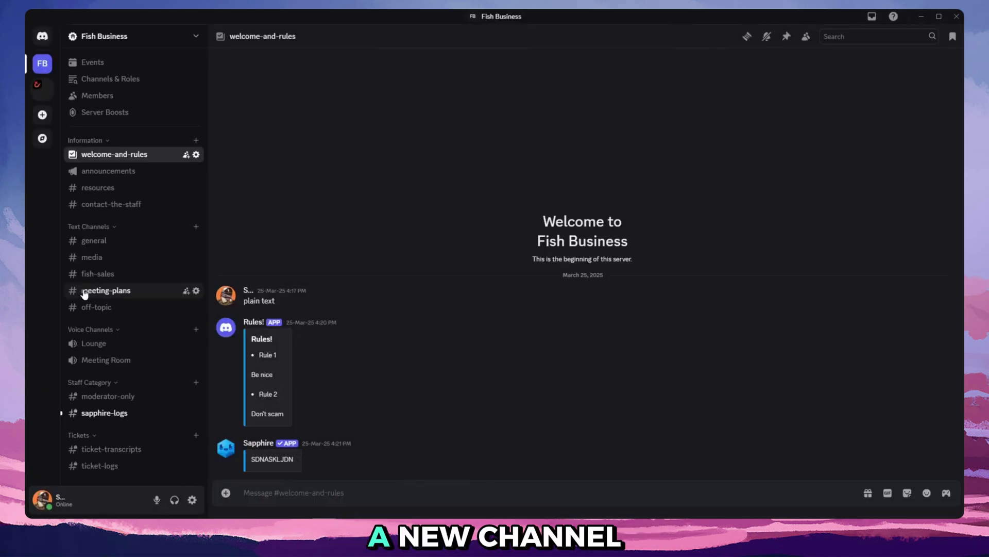
- Create a private text channel named discord-automod in the Staff Category, giving access to the Admin and Moderator roles
left_click(197, 383)
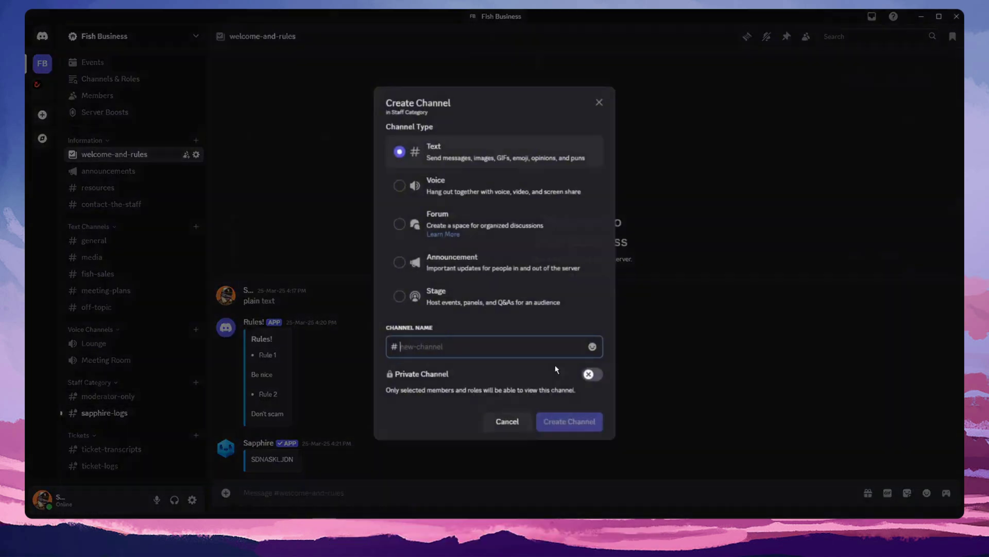
type("discord-automod")
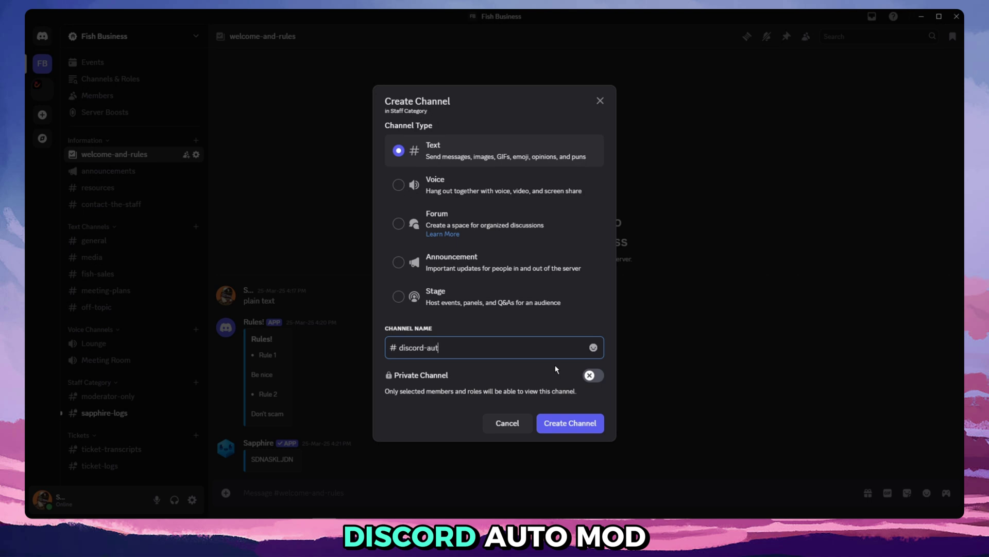
left_click(593, 375)
left_click(589, 420)
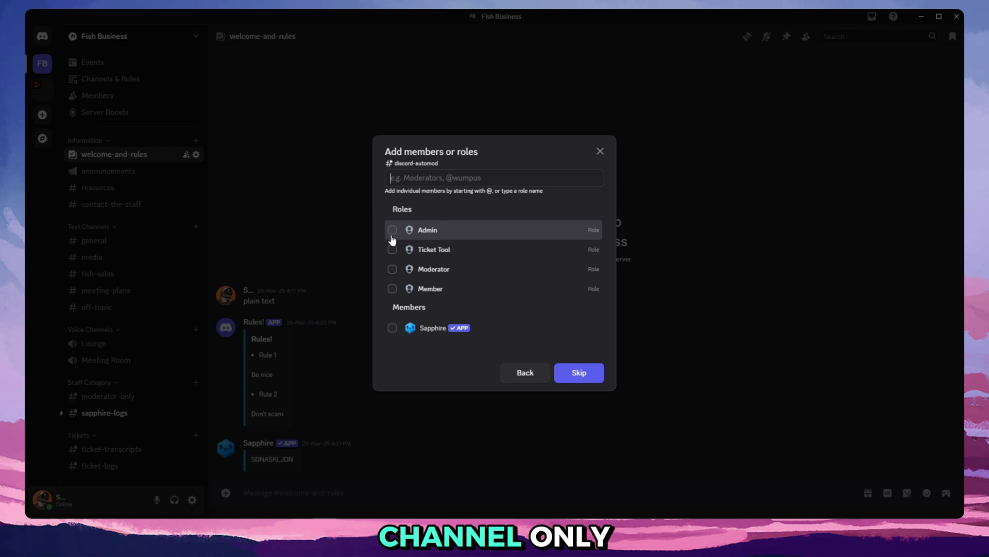
left_click(427, 229)
left_click(428, 269)
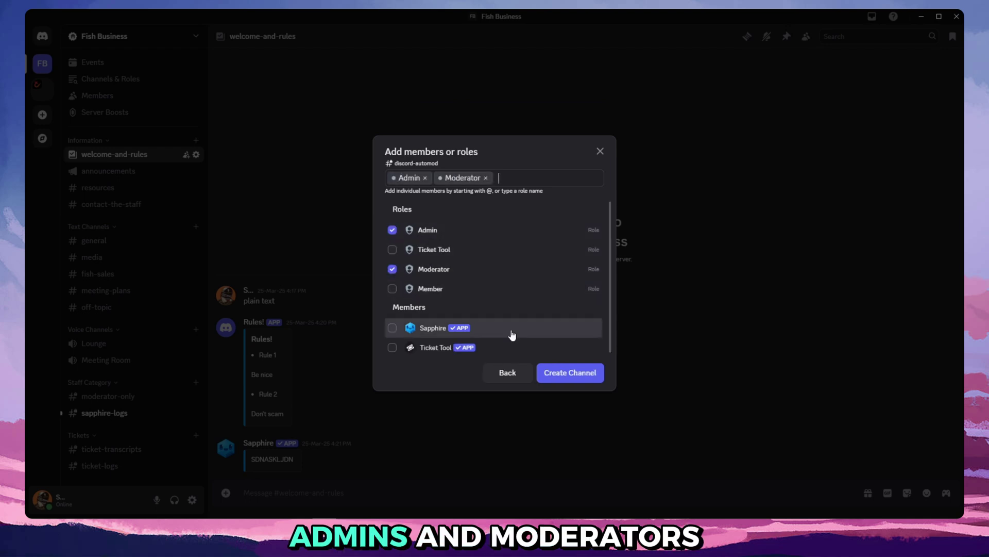
left_click(578, 374)
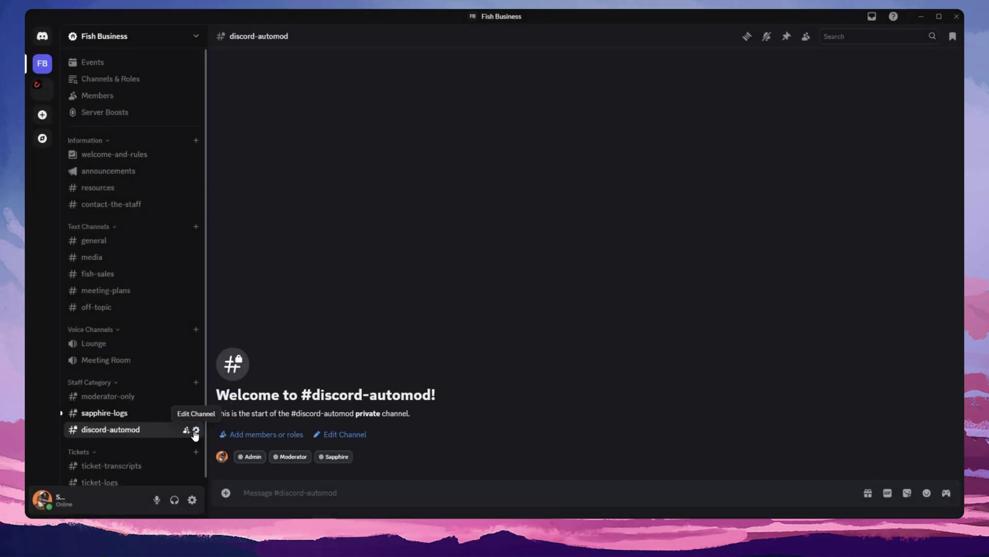
- Open the advanced permissions of the discord-automod channel and look over the Moderator role's permissions
left_click(194, 428)
left_click(264, 73)
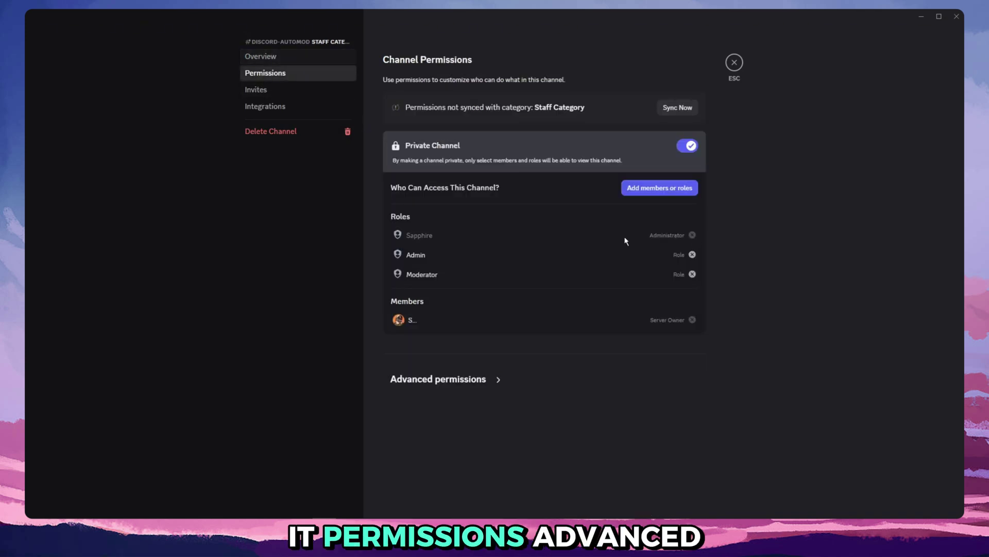
left_click(496, 394)
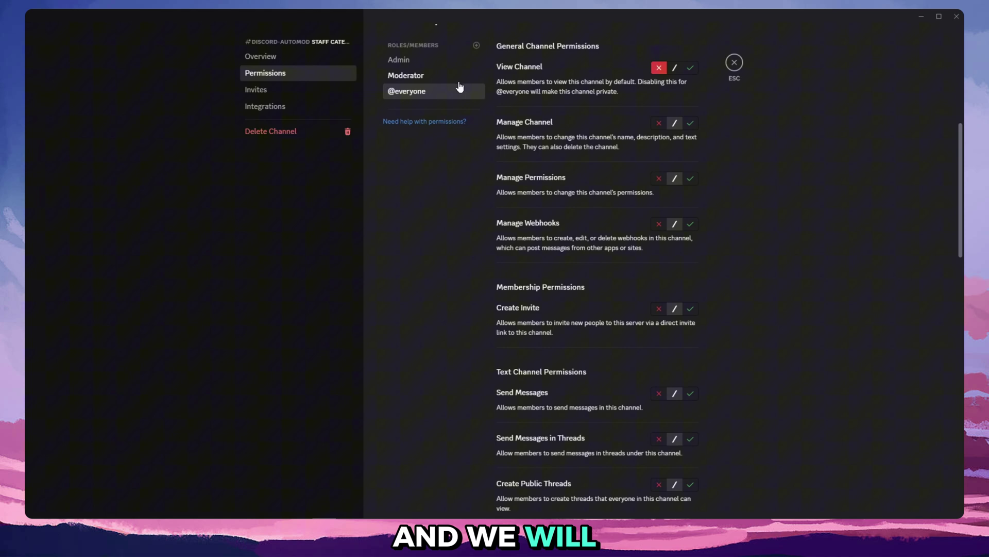
left_click(406, 75)
scroll(684, 273, "down", 10)
scroll(684, 273, "up", 10)
left_click(406, 92)
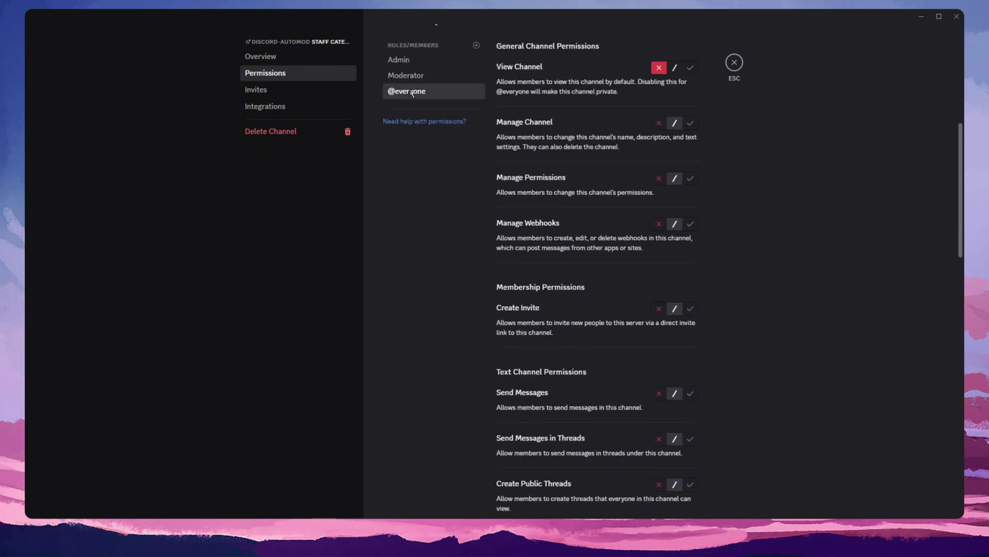
scroll(641, 336, "down", 8)
scroll(630, 389, "down", 4)
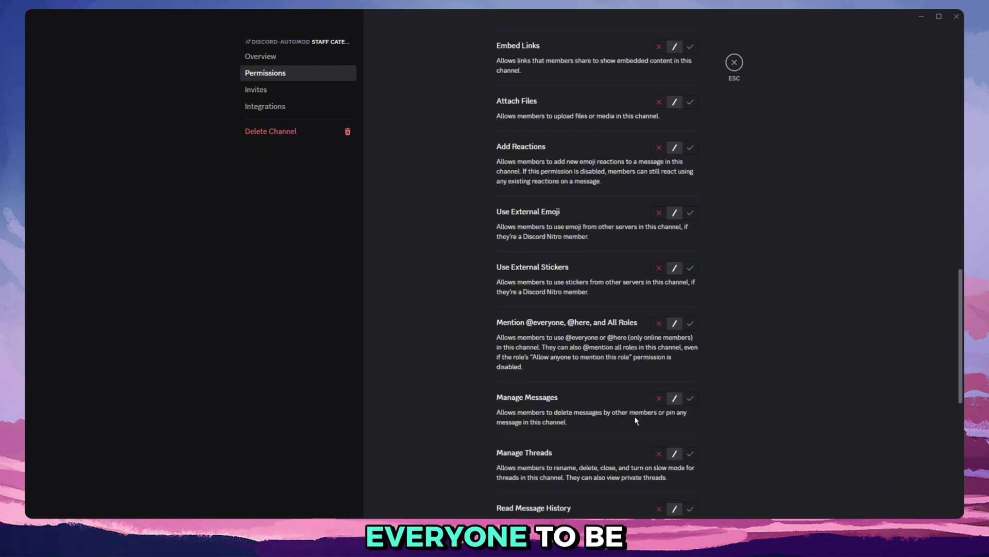
left_click(659, 398)
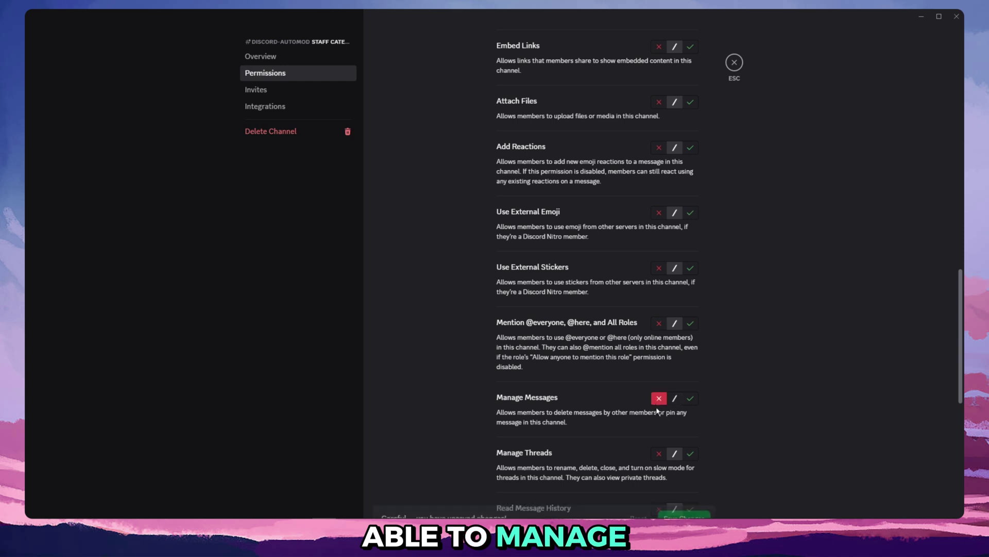
scroll(616, 401, "down", 4)
left_click(691, 329)
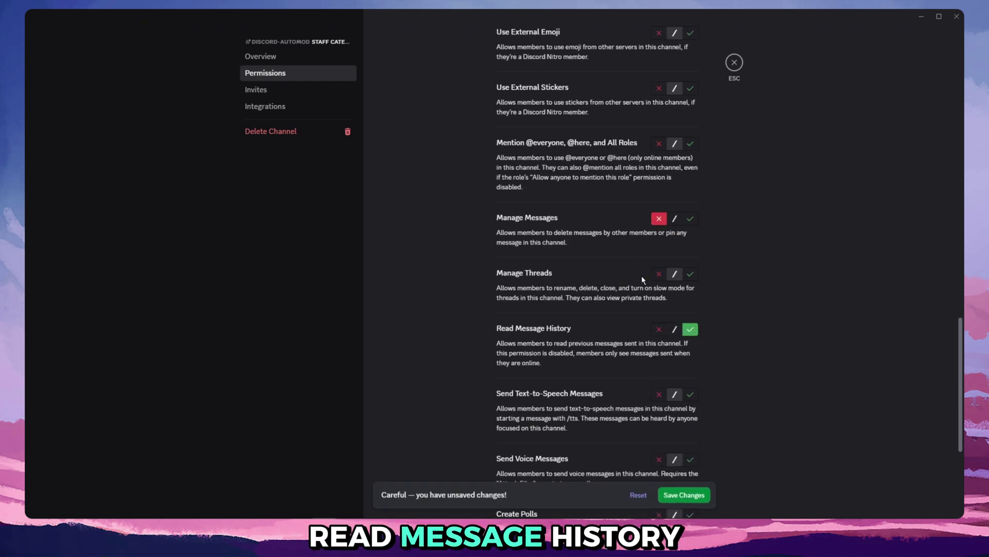
left_click(660, 274)
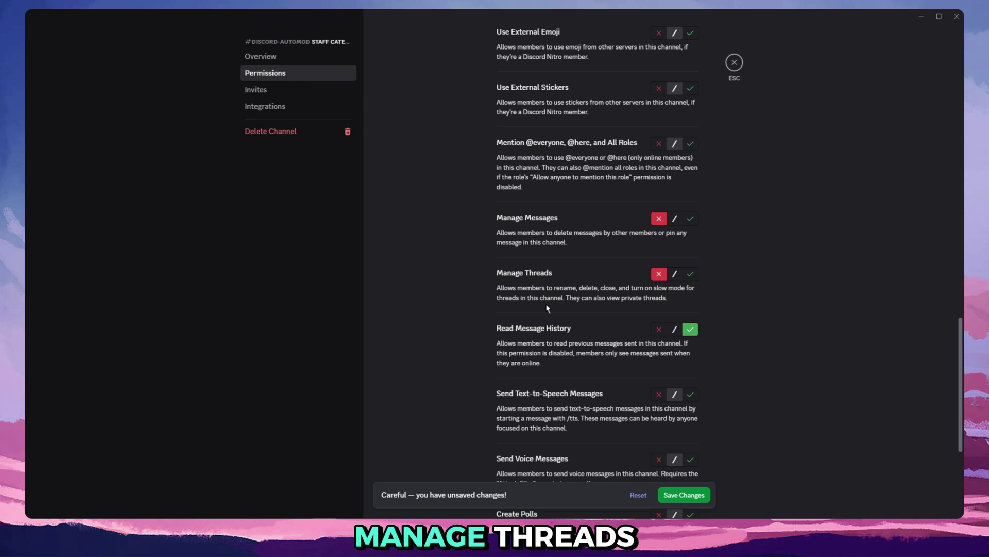
scroll(547, 307, "down", 4)
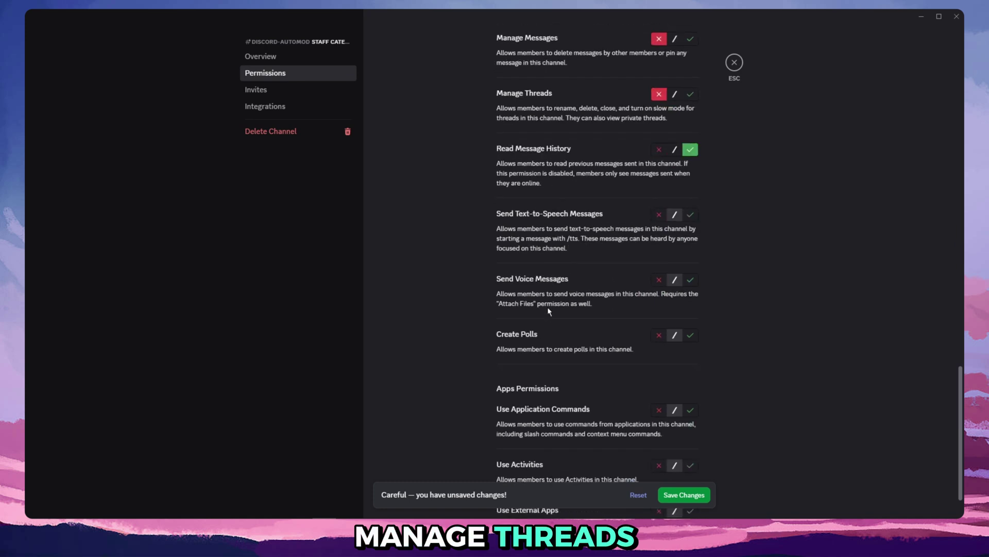
left_click(684, 494)
scroll(802, 360, "up", 7)
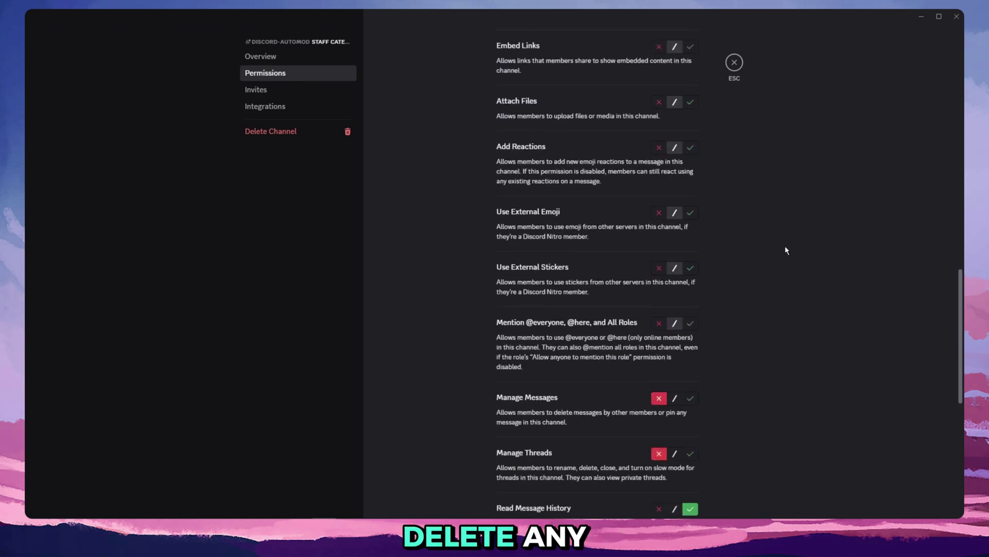
left_click(734, 63)
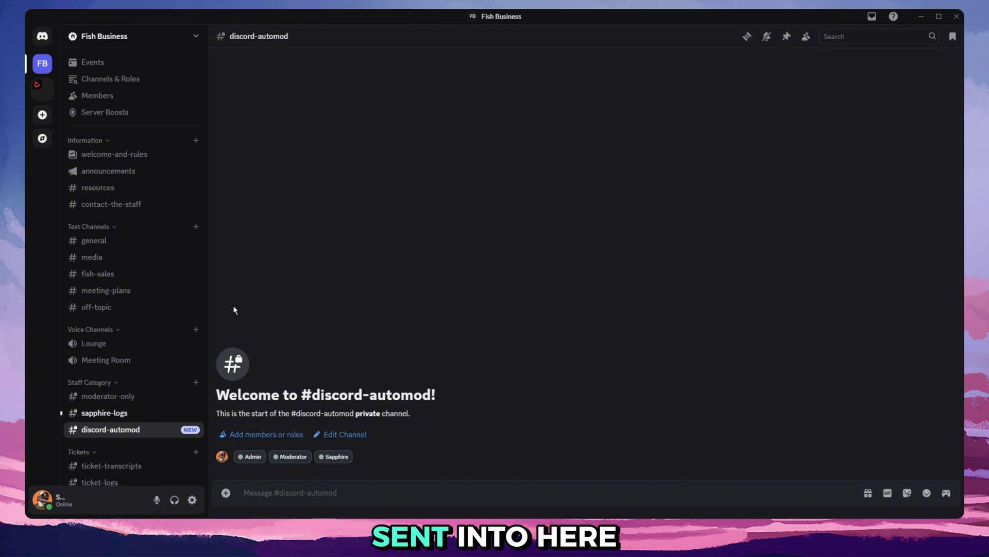
- Return to the AutoMod rules in the Fish Business server's Safety Setup
left_click(181, 43)
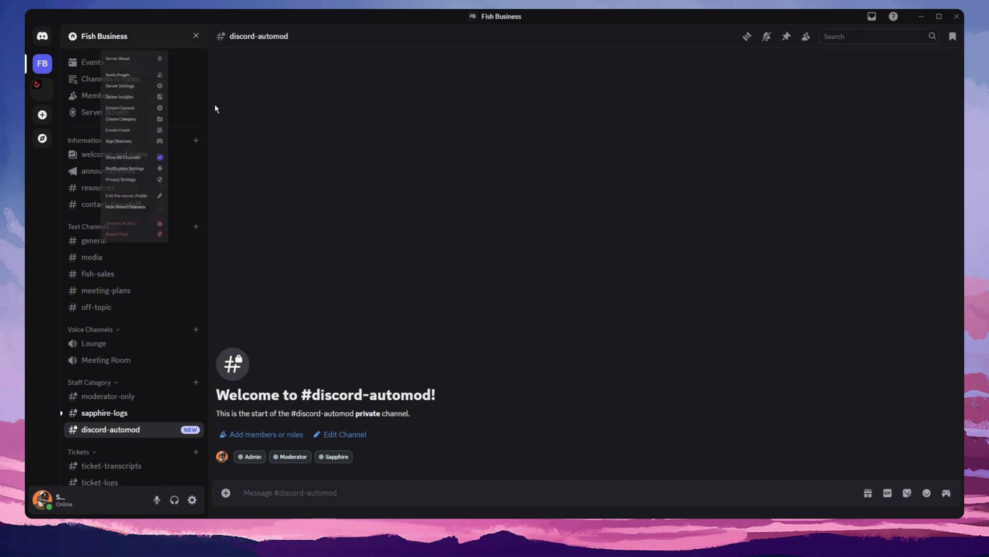
left_click(111, 105)
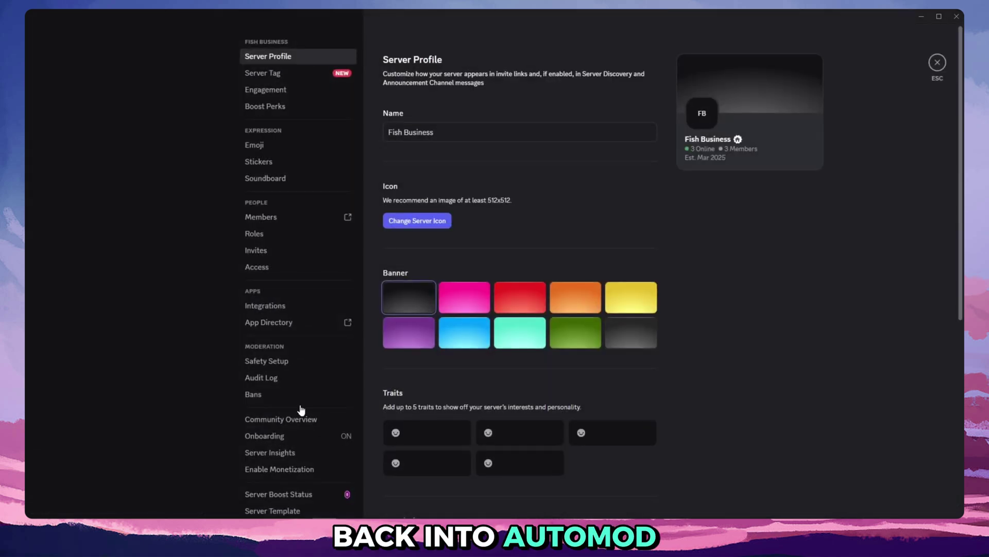
scroll(300, 411, "down", 2)
left_click(266, 313)
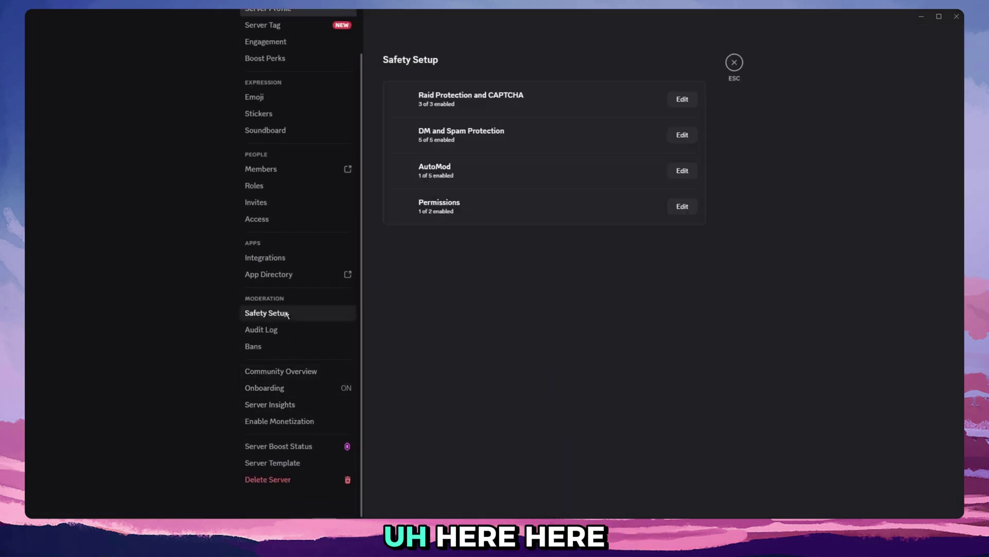
left_click(678, 174)
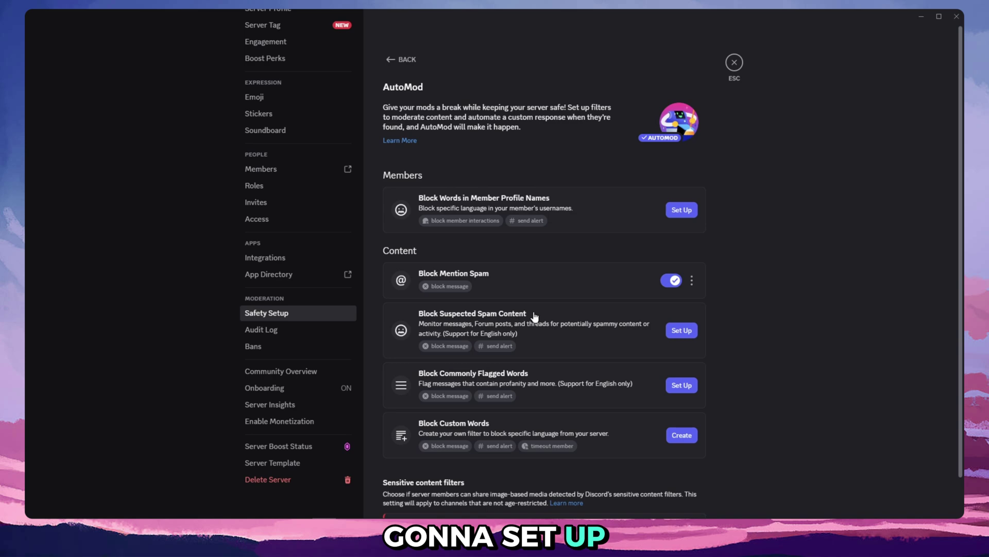
- Set up the Block Suspected Spam Content rule with message blocking and alerts sent to #discord-automod, and save it
left_click(681, 331)
scroll(548, 327, "down", 3)
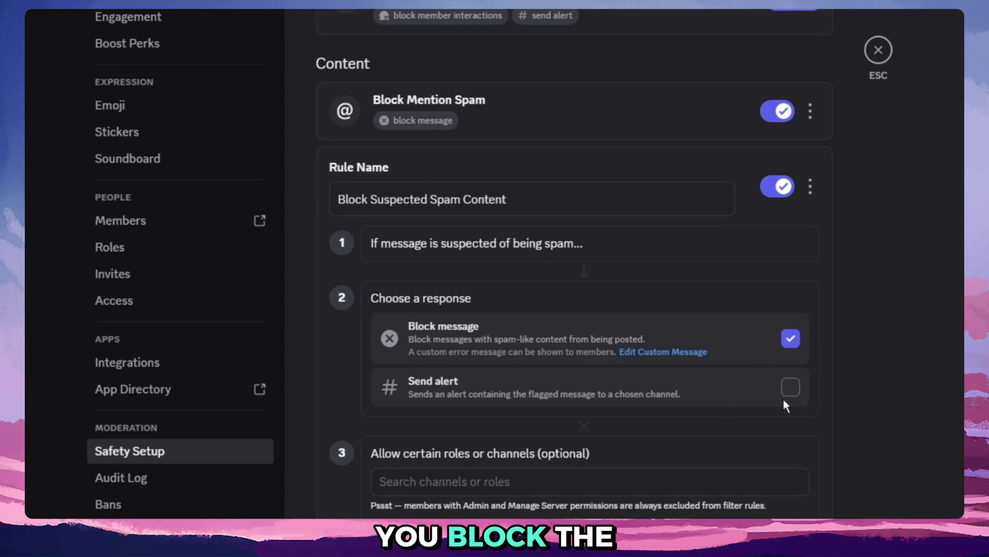
left_click(793, 389)
left_click(567, 258)
scroll(531, 335, "down", 5)
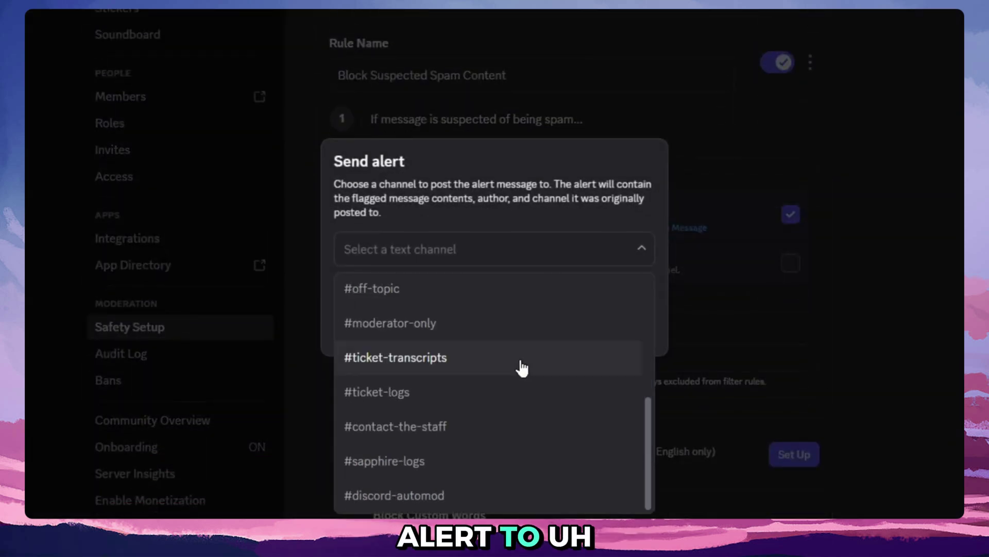
left_click(441, 494)
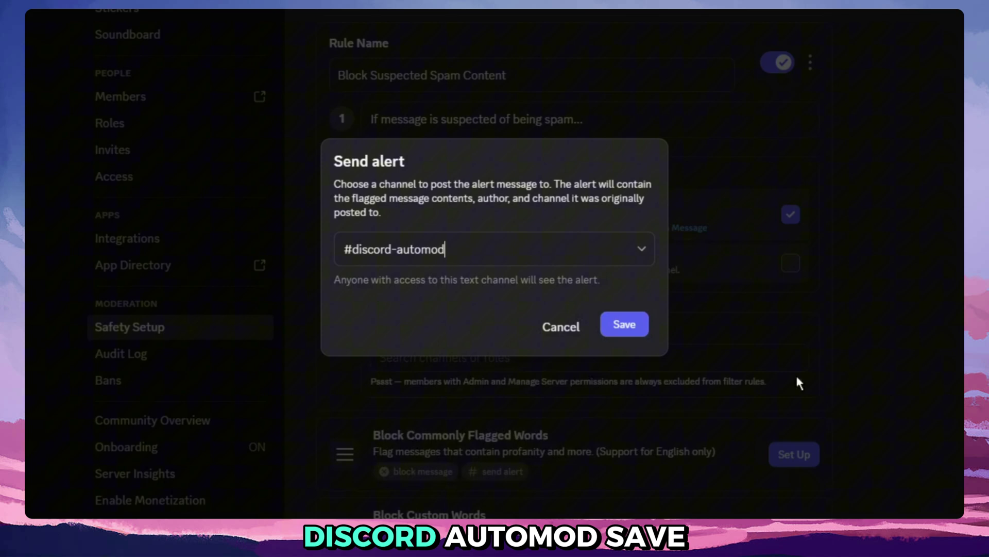
left_click(624, 324)
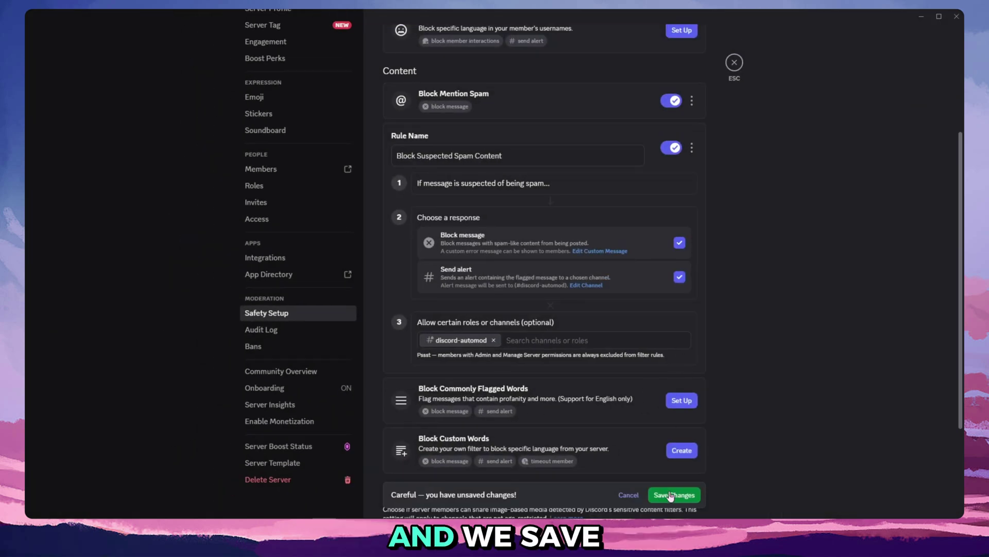
left_click(670, 496)
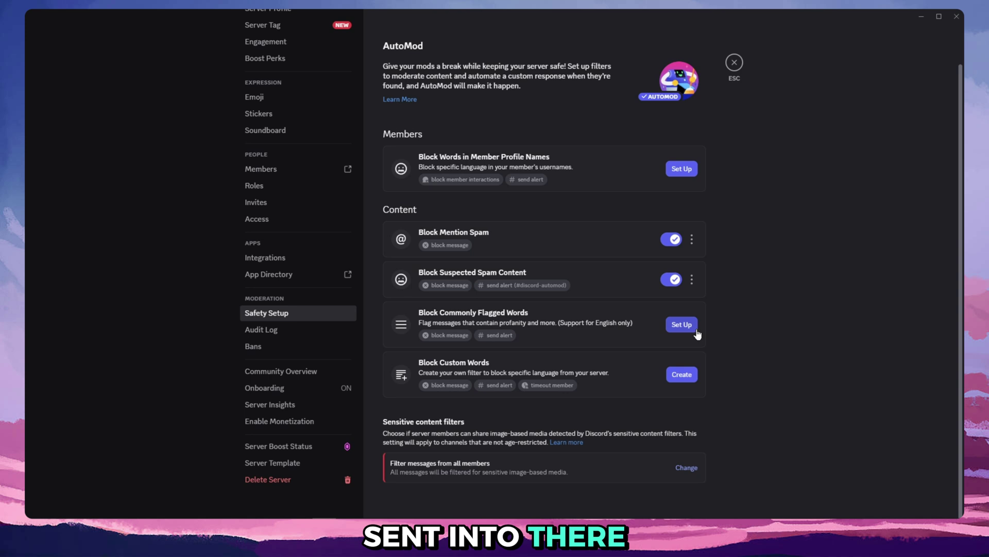
- Create a Block Custom Words rule and enter "shit, fuck" as its comma-separated blocked words
left_click(680, 375)
scroll(563, 315, "down", 3)
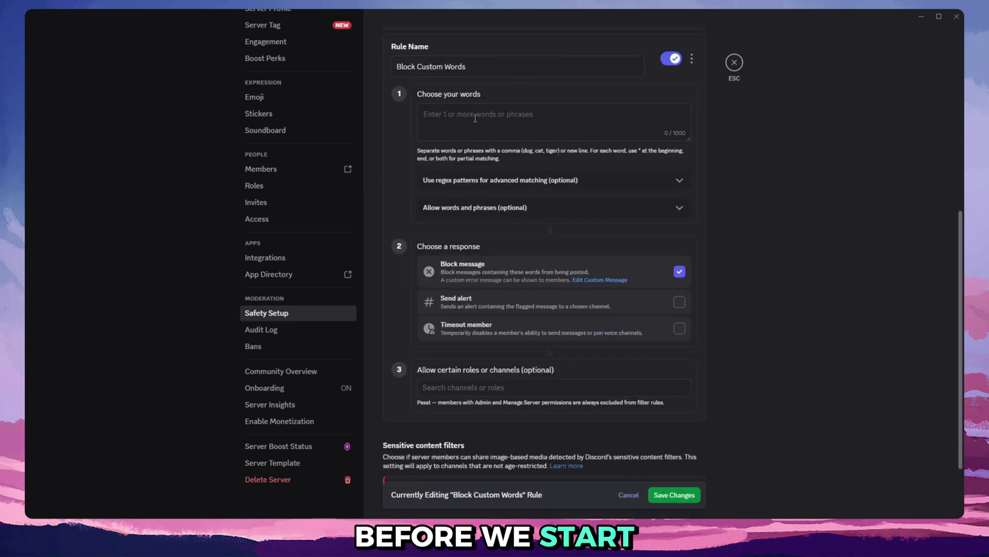
left_click(458, 118)
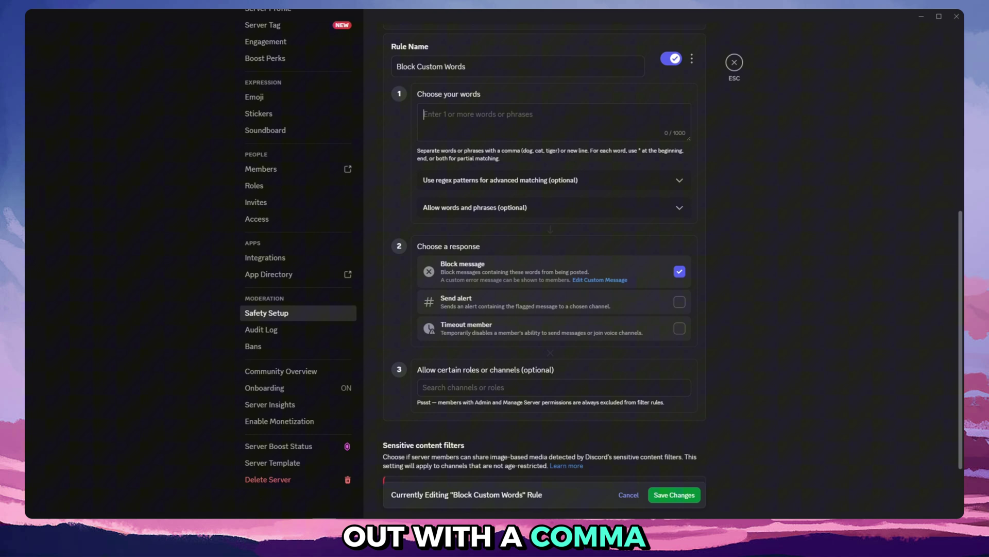
type("shit, fuck")
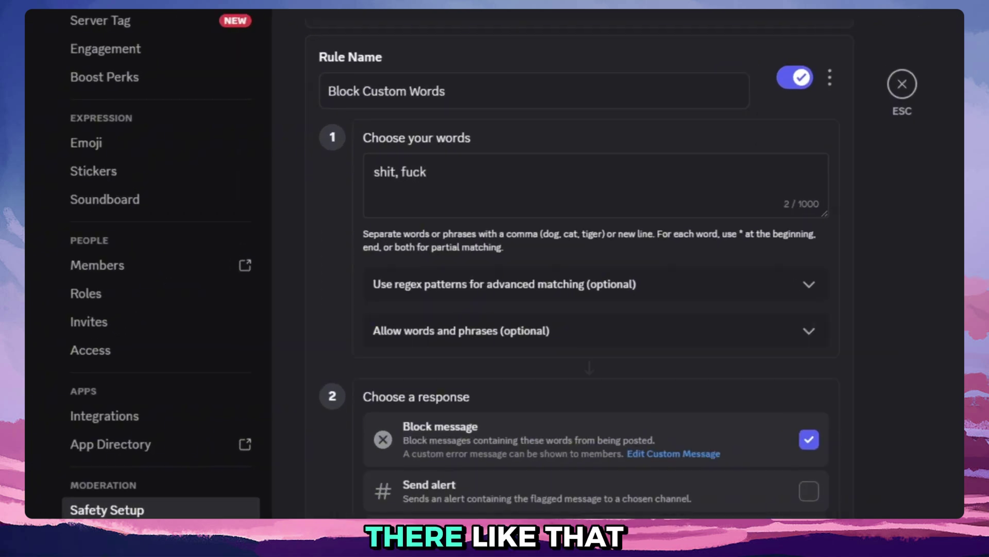
- Rewrite the blocked words list so that each word stands on its own line without a comma
key("BackSpace")
key("BackSpace")
key("BackSpace")
key("BackSpace")
key("BackSpace")
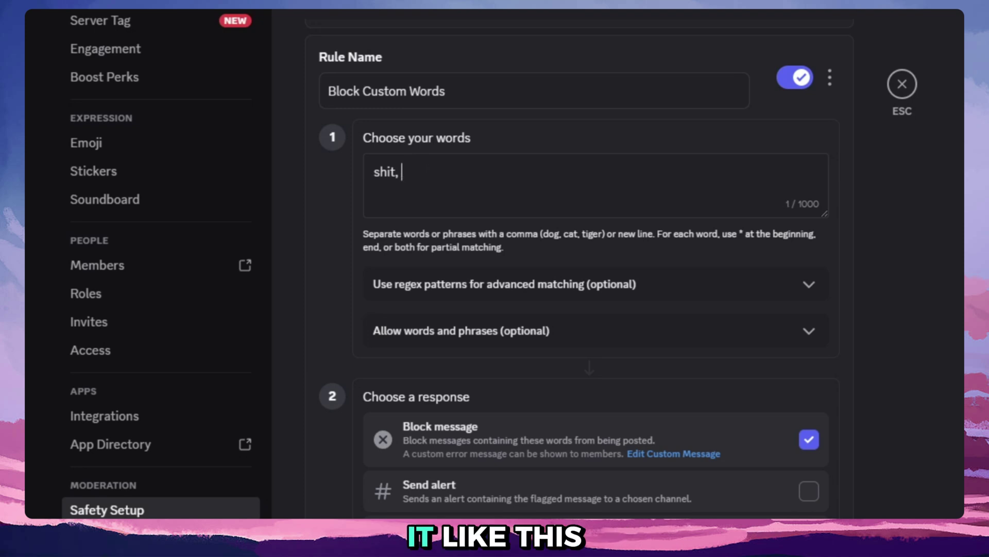
key("BackSpace")
key("Return")
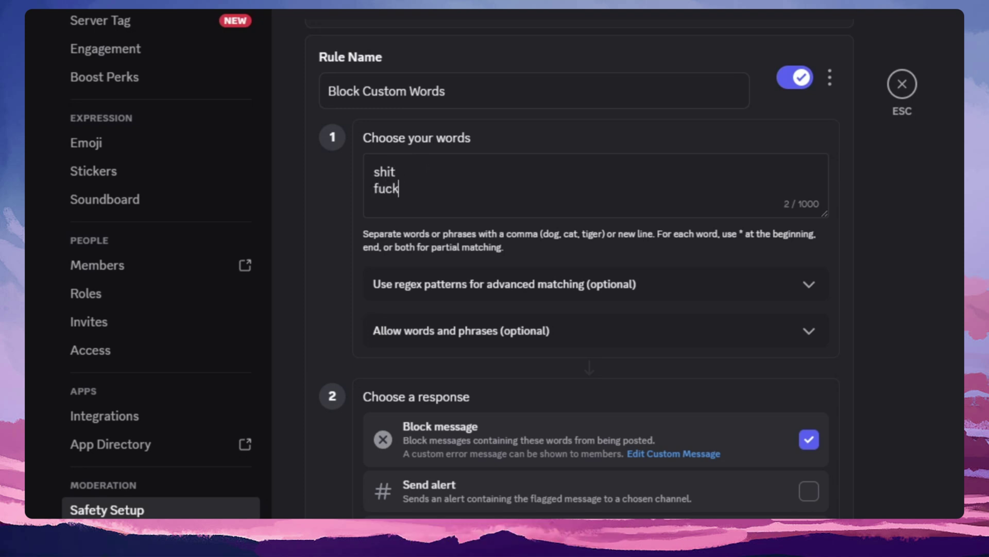
- Replace the blocked words in the custom words rule with the single word "auto"
key("BackSpace")
key("BackSpace")
key("BackSpace")
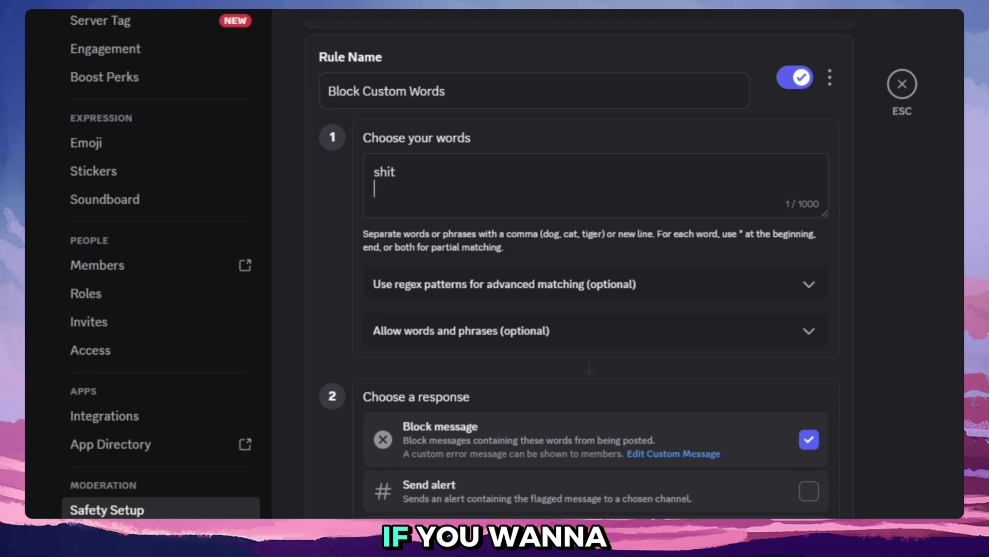
key("Left")
key("Left")
key("Left")
key("Left")
left_click(396, 171)
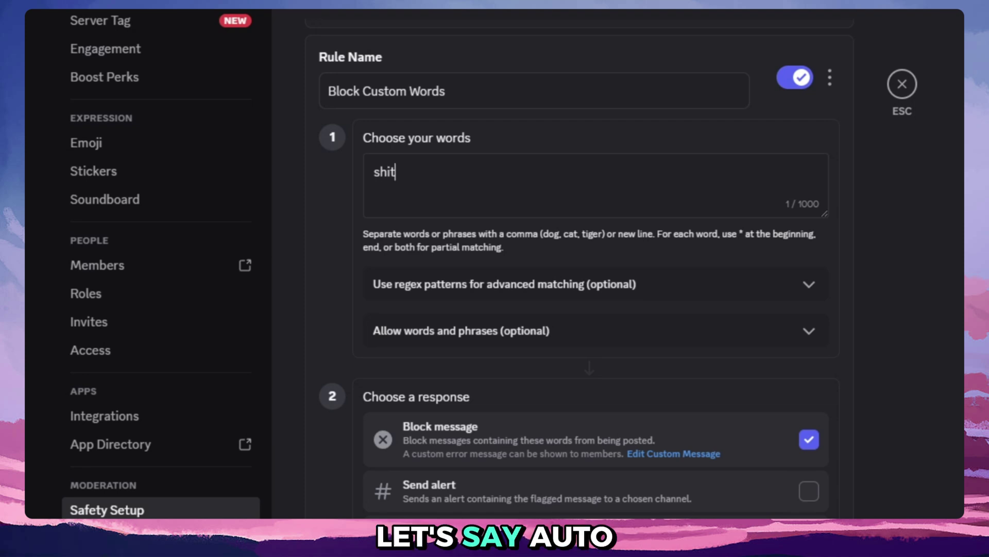
key("BackSpace")
key("BackSpace")
type("auto")
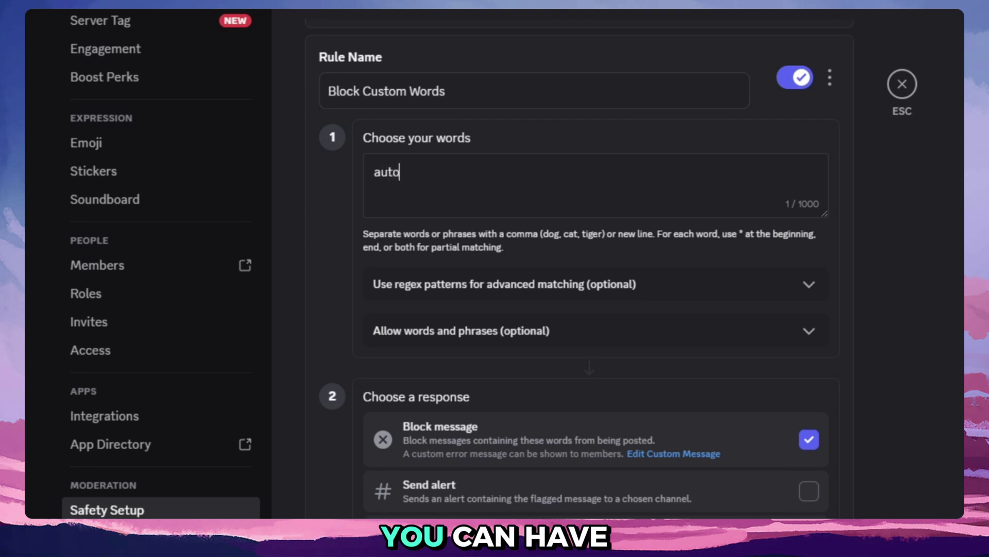
- Add an asterisk at the end and the beginning of the blocked word, making it *auto*
type("*")
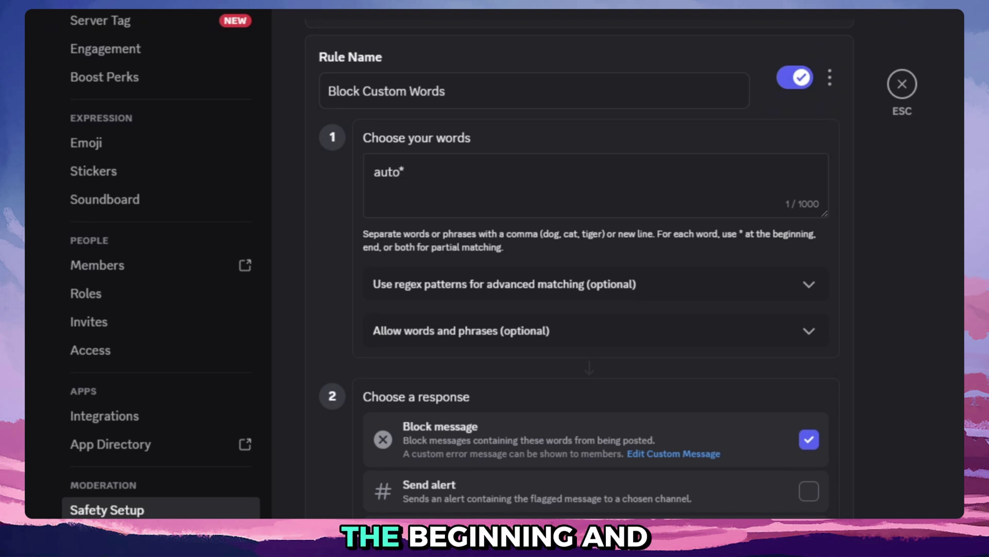
left_click(373, 172)
type("*")
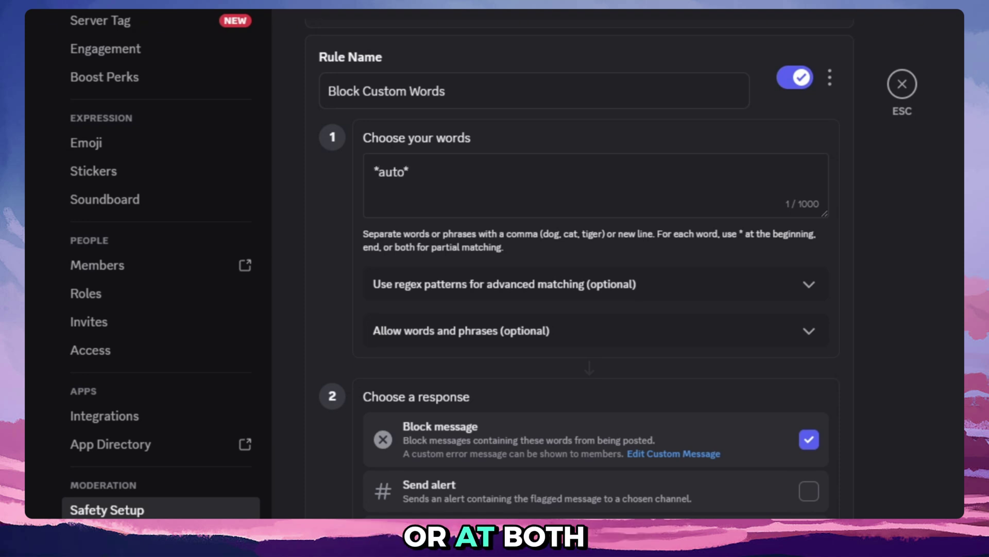
- Remove the trailing asterisk from *auto* and enter the example word "sendauto" after it
left_click(409, 171)
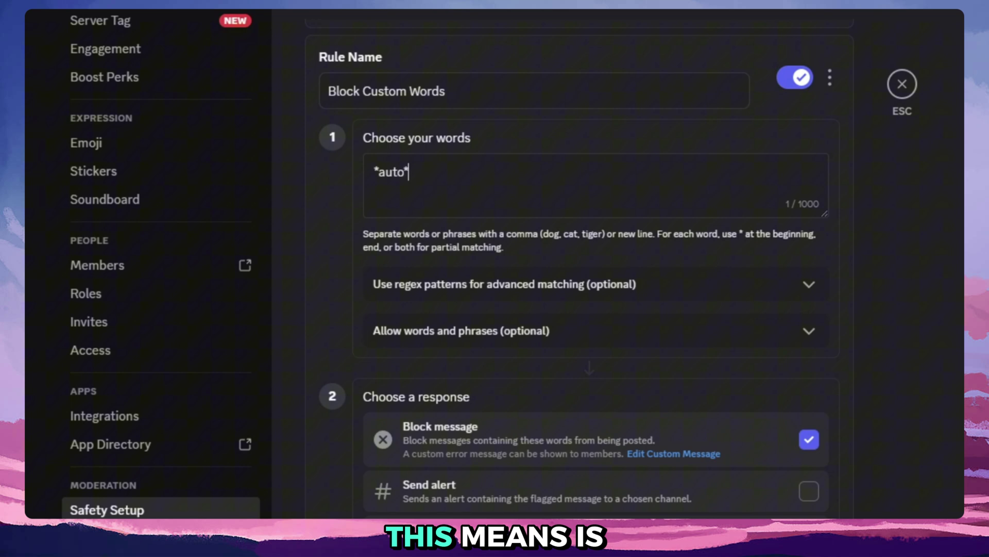
key("BackSpace")
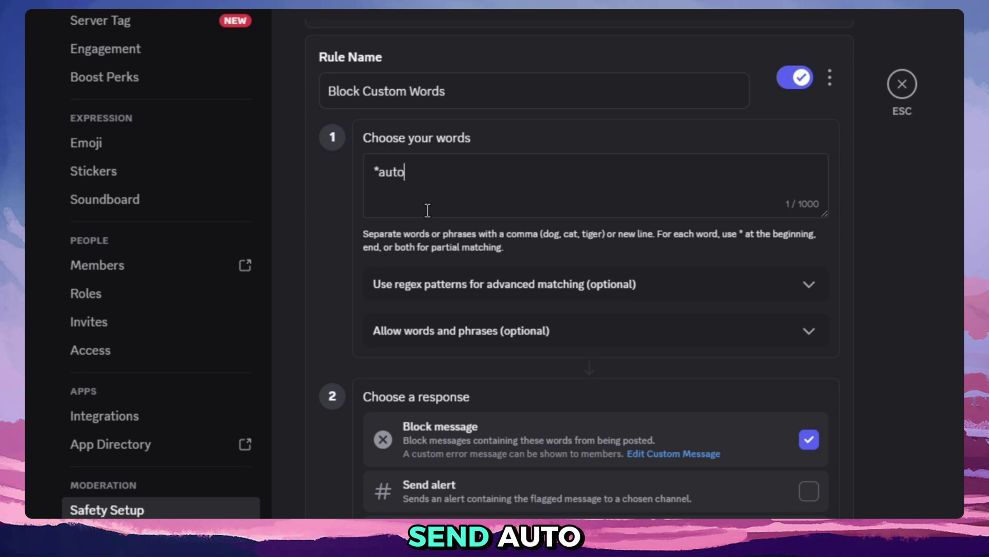
type("sen")
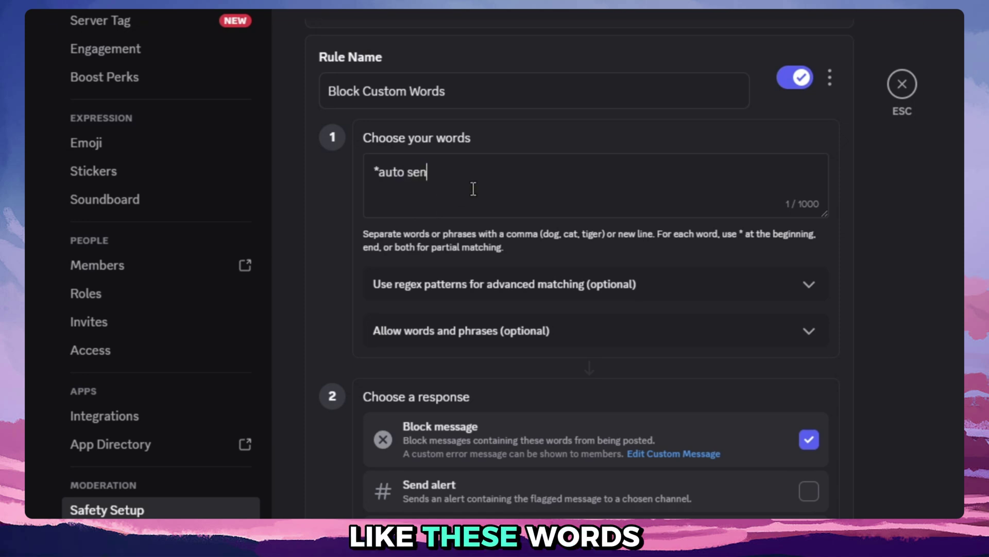
type("dauto")
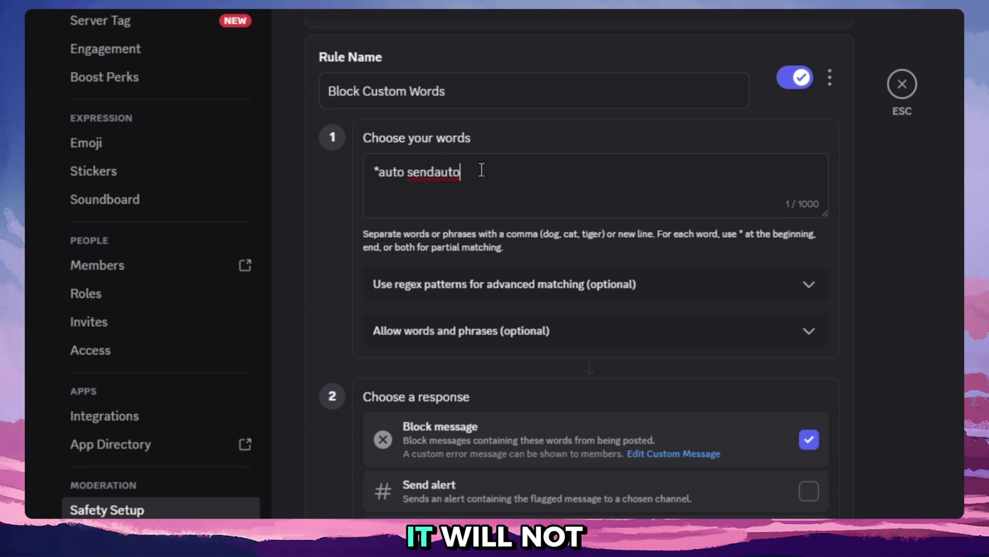
- Delete the example word "sendauto" and put the trailing asterisk back so the entry reads *auto*
key("BackSpace")
key("BackSpace")
key("BackSpace")
key("BackSpace")
key("BackSpace")
key("BackSpace")
key("BackSpace")
key("BackSpace")
key("BackSpace")
type("*")
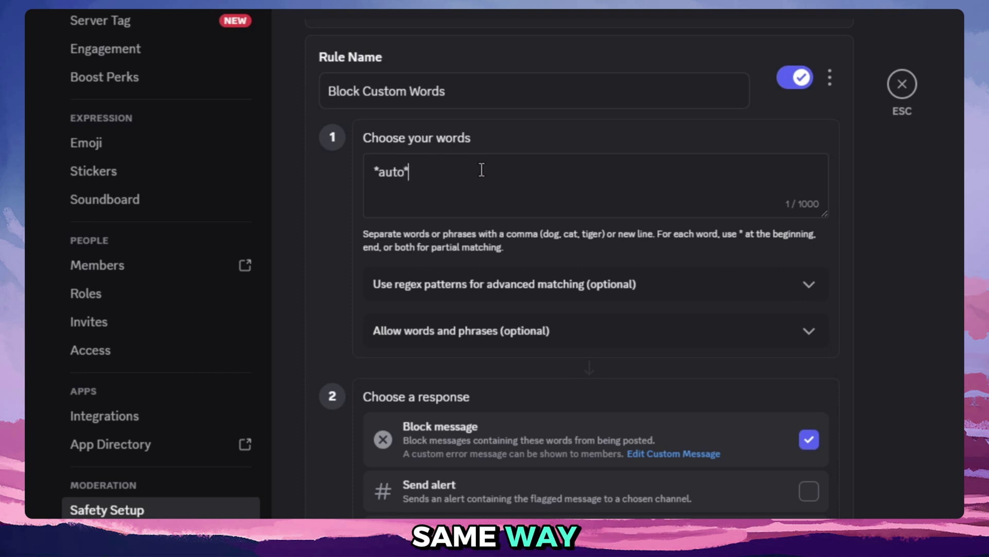
- Remove the leading asterisk from the blocked word so the entry reads auto*
left_click(378, 172)
key("BackSpace")
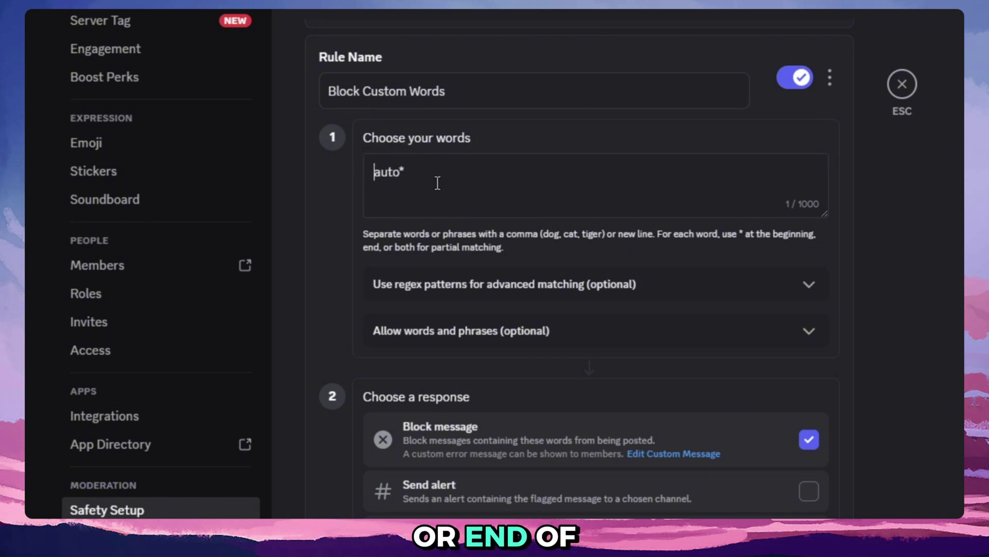
left_click(418, 170)
key("Return")
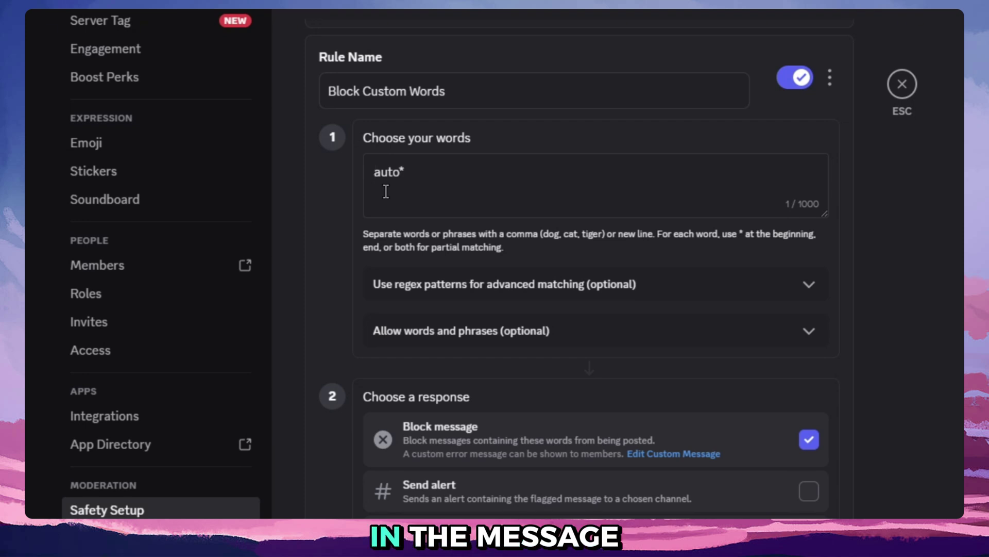
- Put the leading asterisk back to make *auto*, and clear the entry from the blocked words list
type("*")
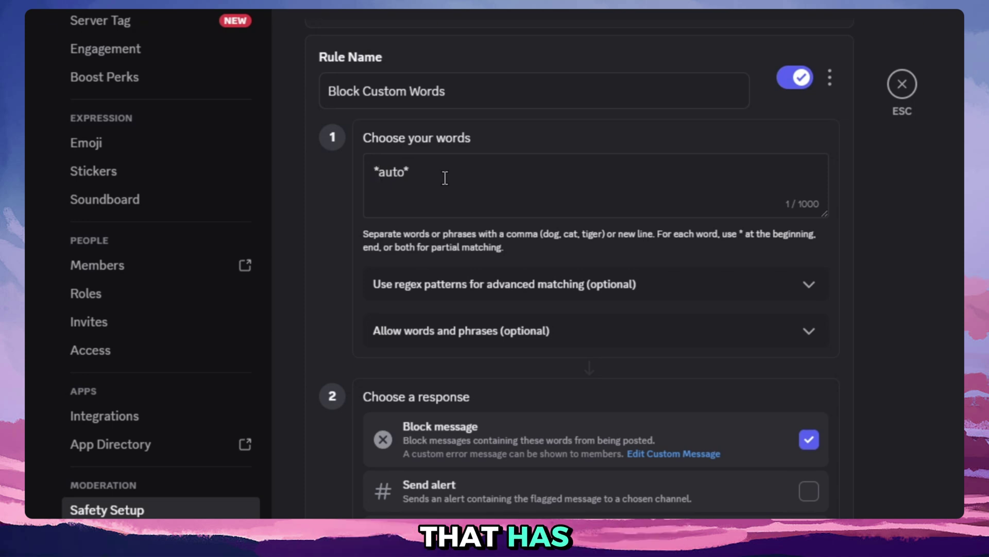
left_click_drag(375, 174, 410, 173)
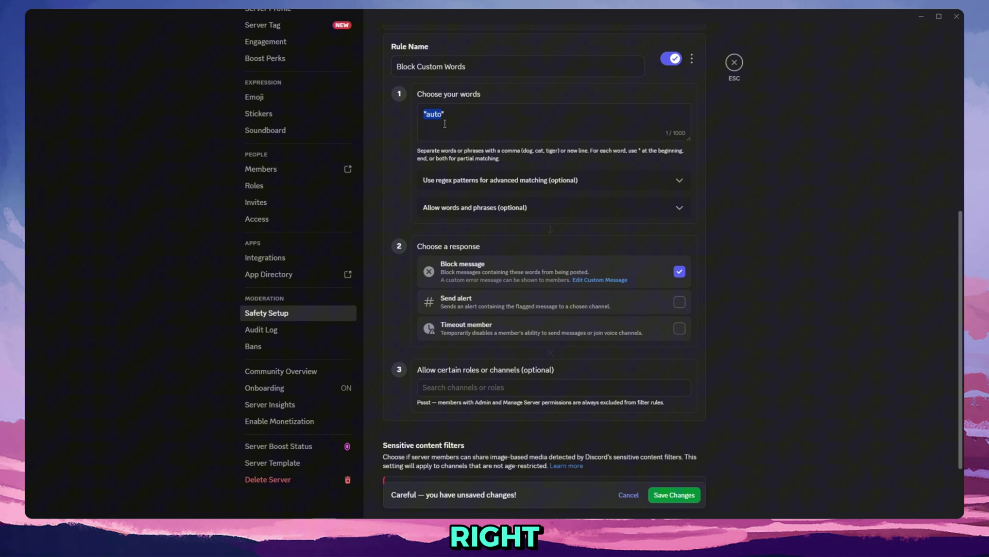
key("BackSpace")
- Look over the custom words rule's optional regex patterns, and expand its allowed words and phrases section
left_click(524, 182)
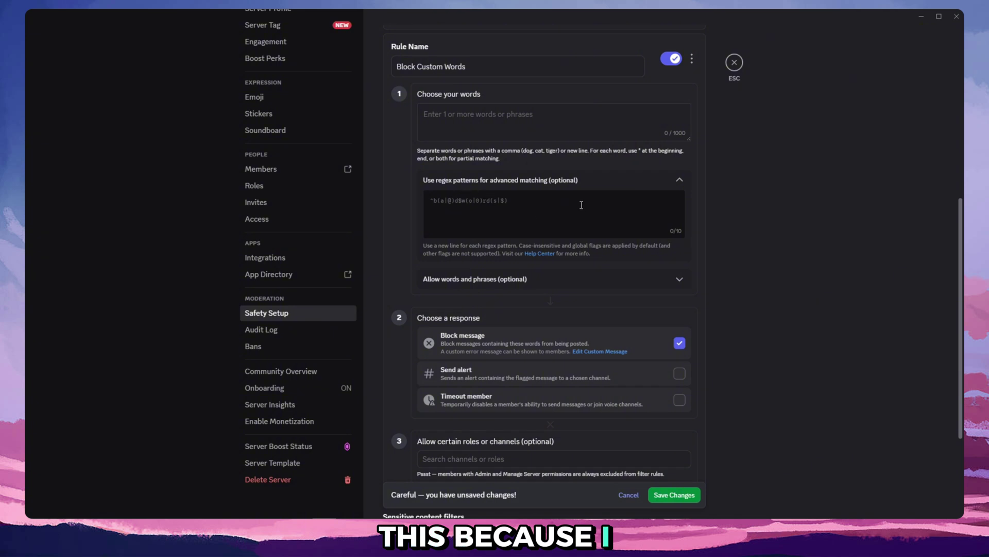
left_click(595, 183)
left_click(455, 208)
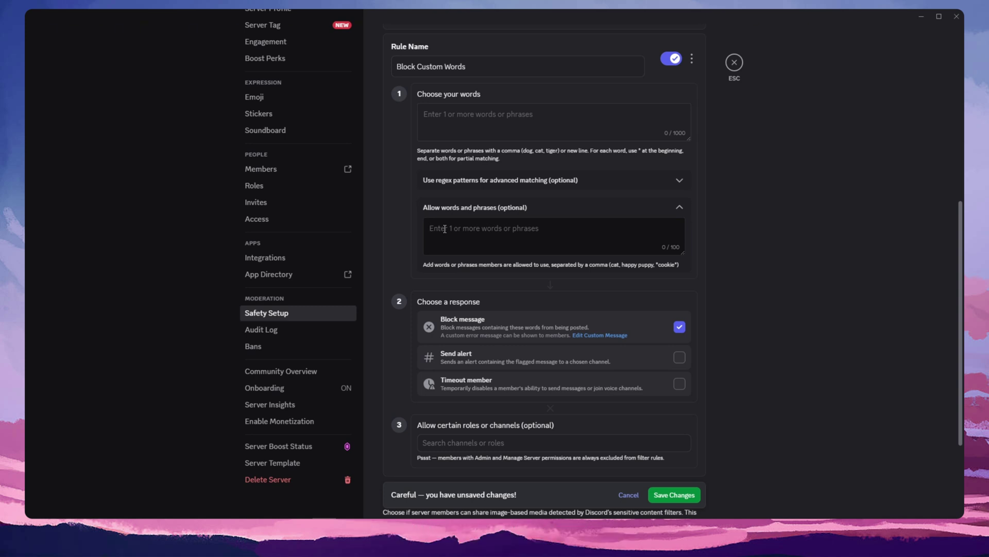
left_click(445, 229)
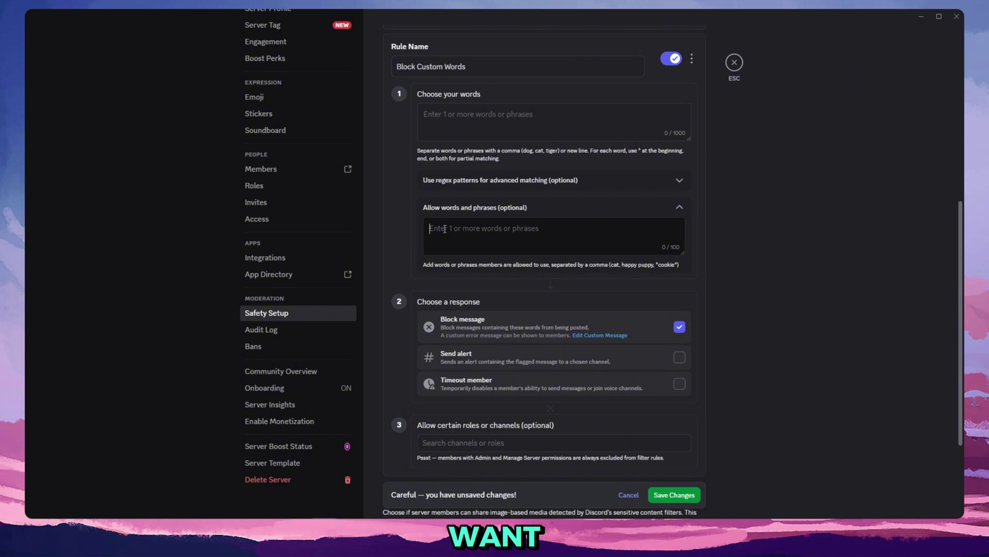
left_click(485, 122)
type("*")
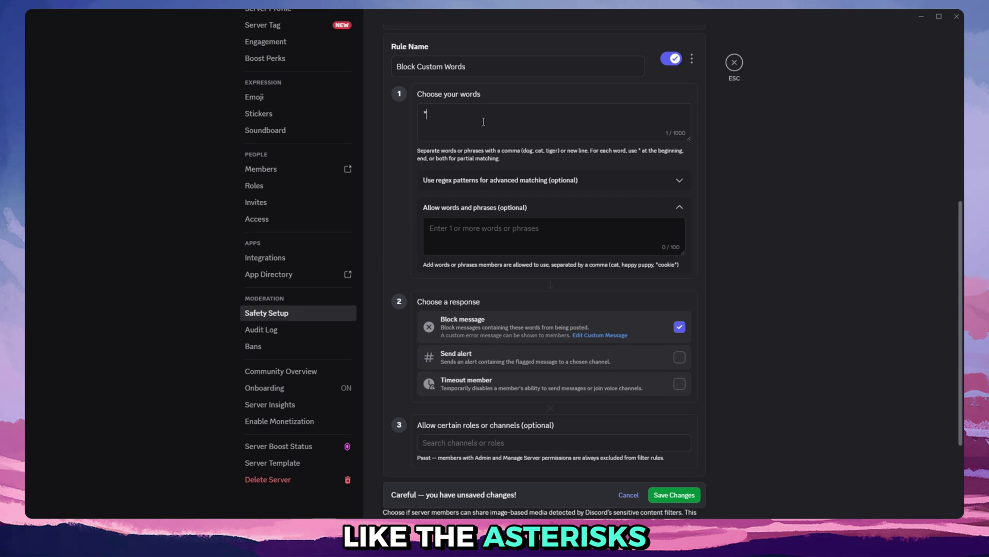
key("BackSpace")
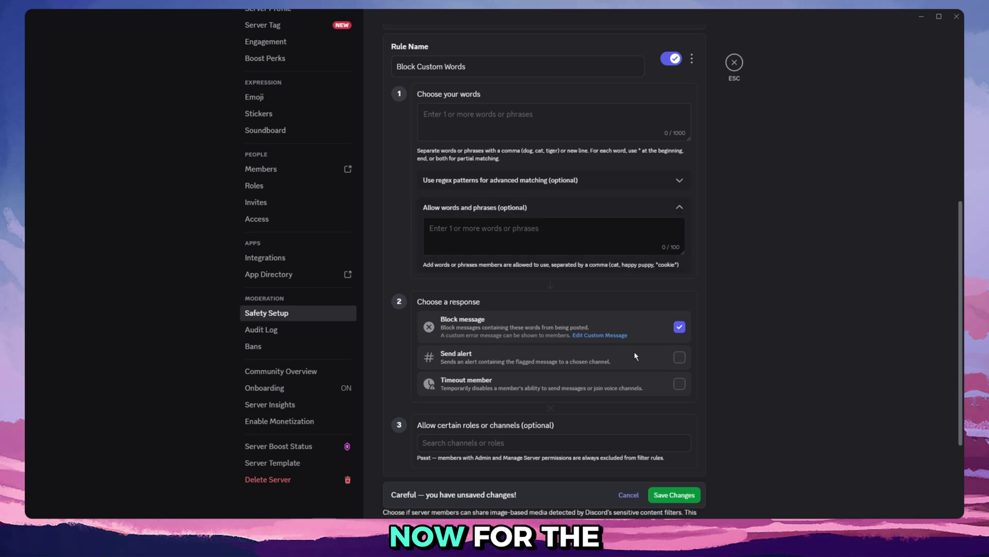
- Turn the custom words rule's Block message response off and on again with a blank custom message
scroll(635, 356, "down", 3)
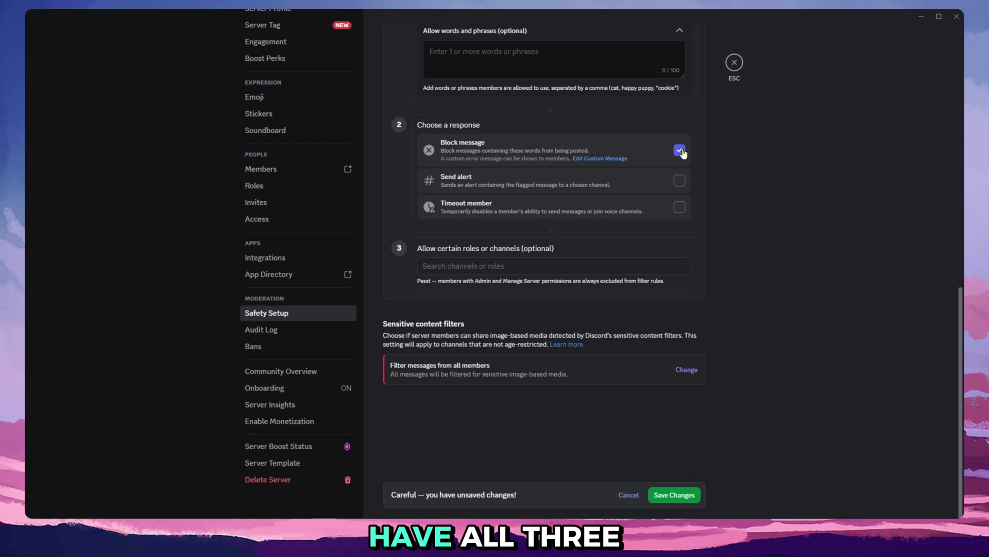
left_click(680, 150)
left_click(680, 154)
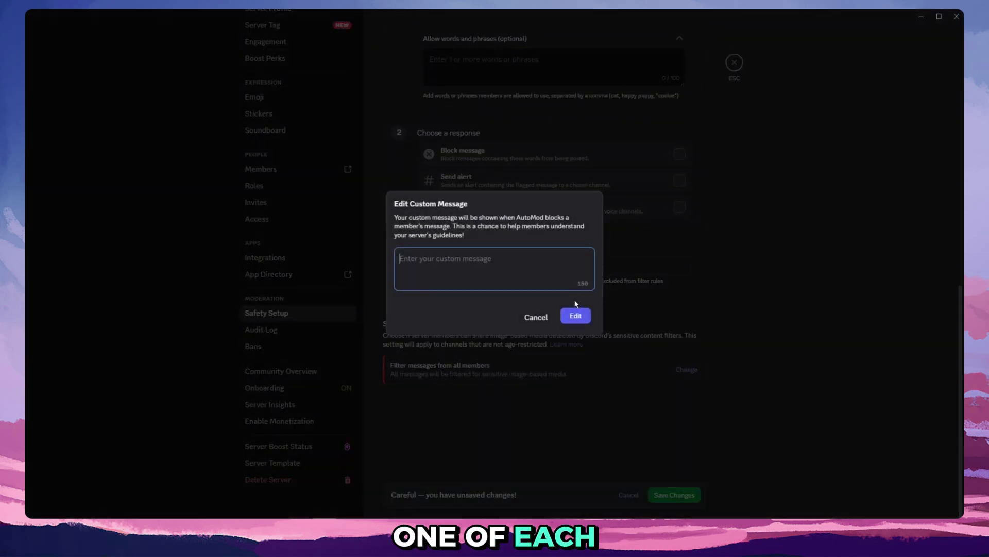
left_click(576, 313)
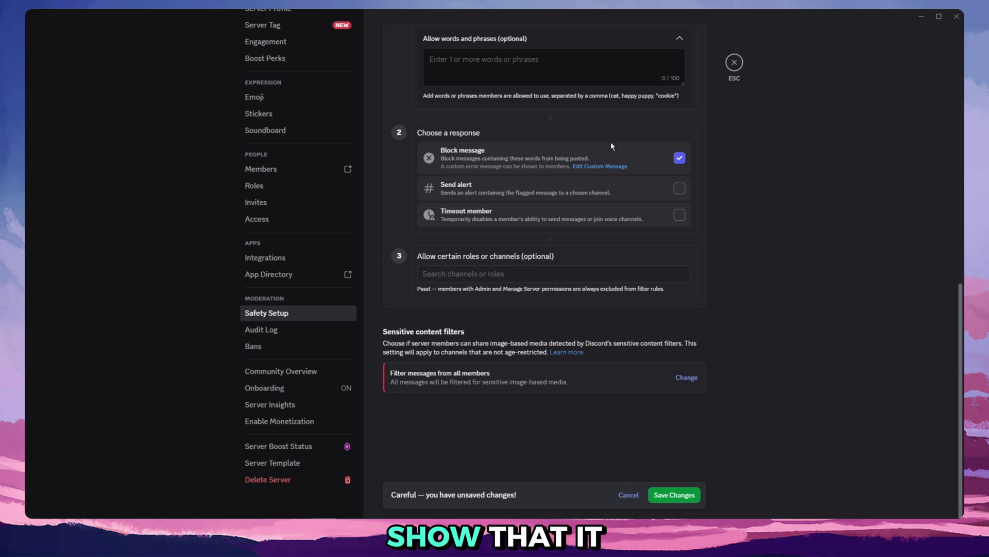
- Enable the Send alert response for the custom words rule and direct its alerts to #discord-automod
left_click(679, 190)
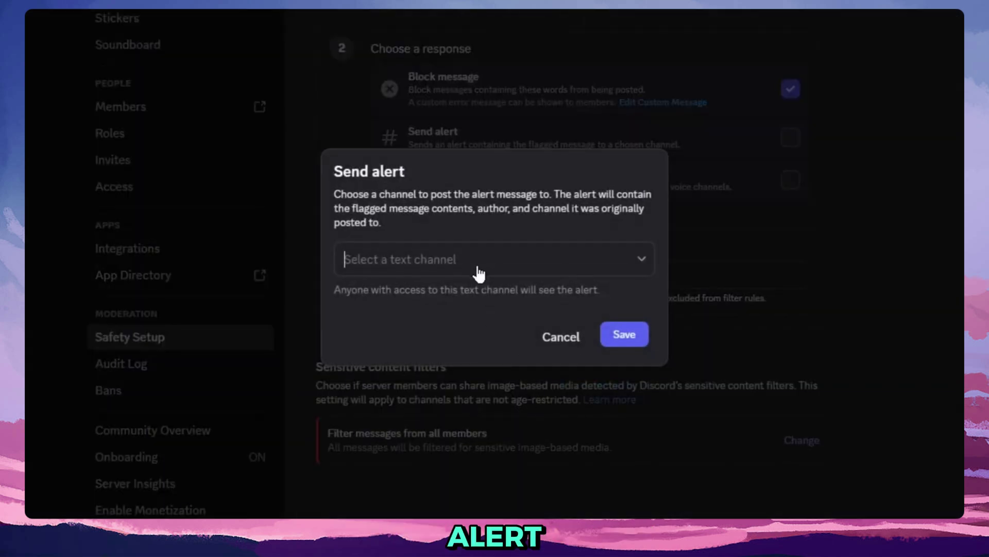
left_click(482, 272)
scroll(432, 512, "down", 5)
left_click(441, 503)
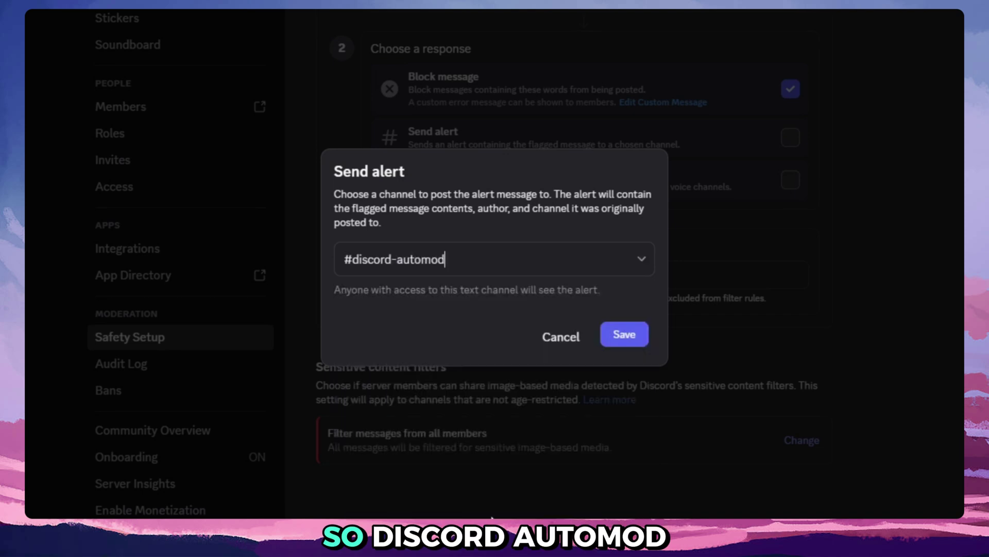
left_click(626, 334)
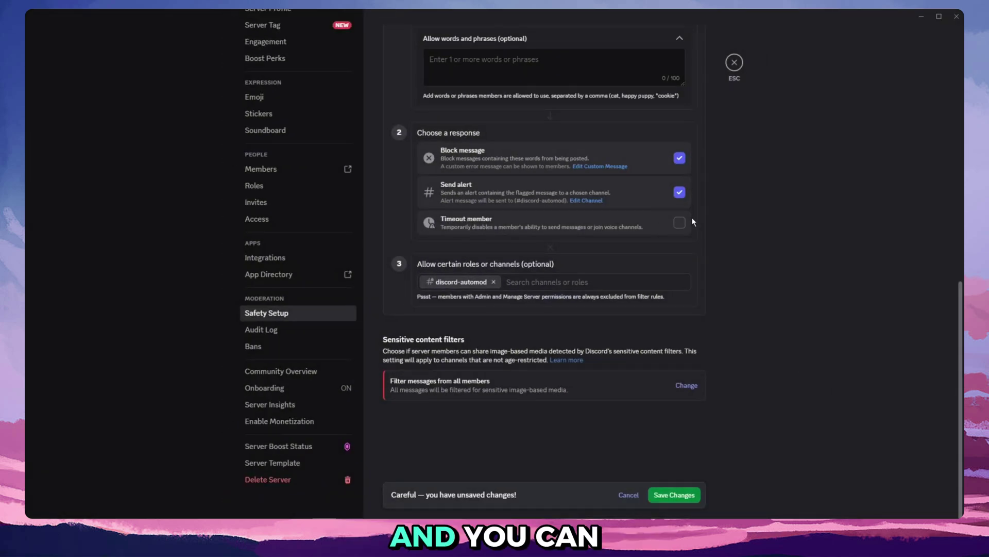
- Look over the timeout durations offered by the custom words rule's Timeout member response, and cancel without enabling it
left_click(680, 223)
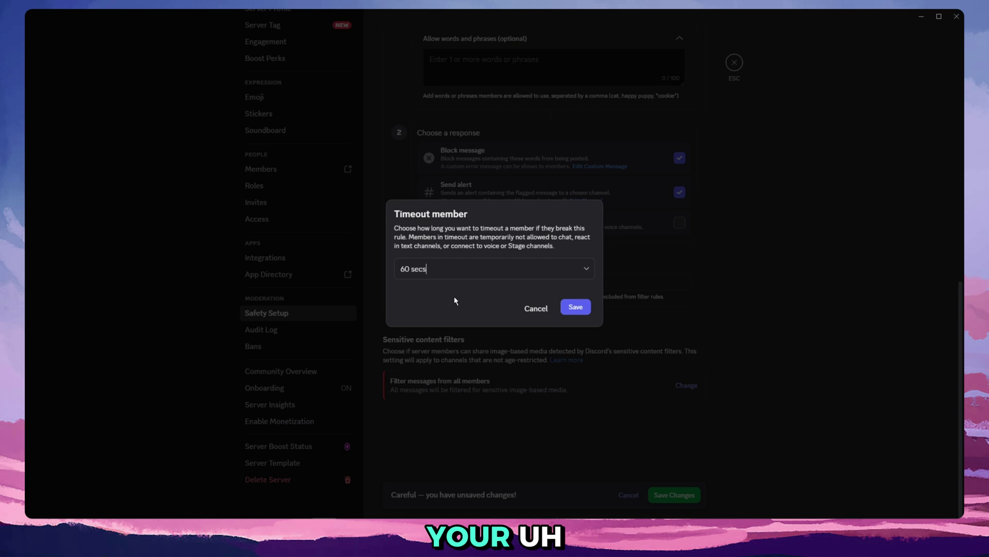
left_click(482, 269)
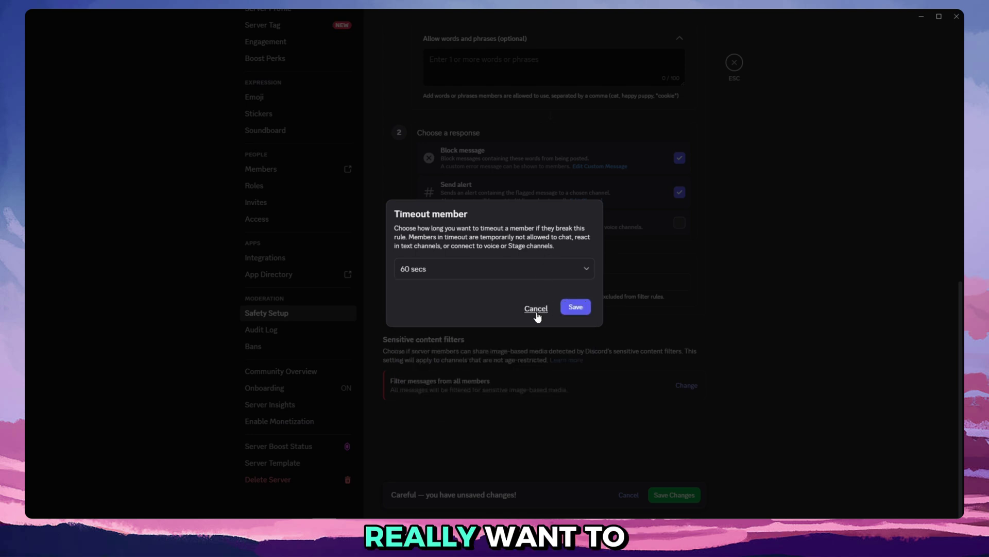
left_click(534, 313)
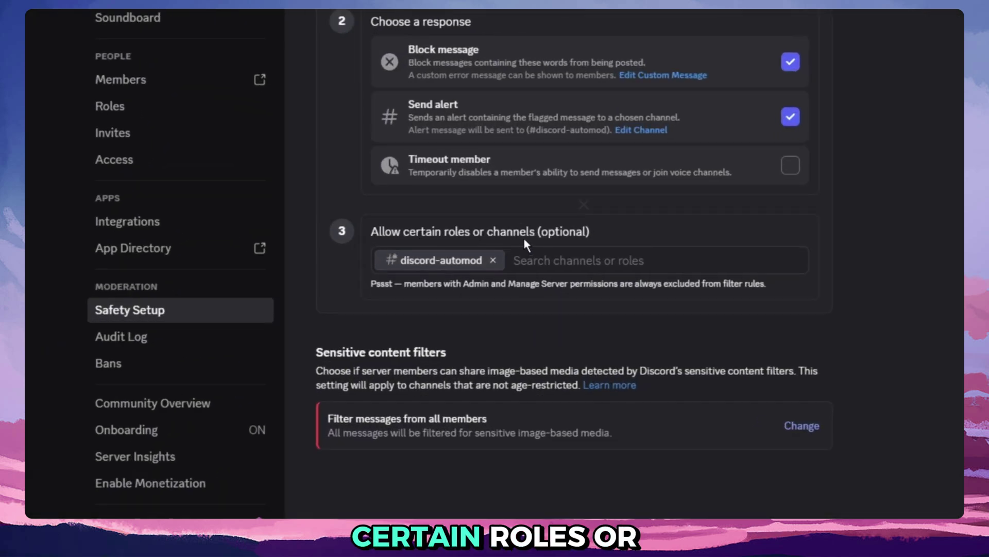
- Examine the channels and roles that can be exempted from the custom words rule, and review its word and response settings
left_click(539, 282)
scroll(621, 180, "up", 5)
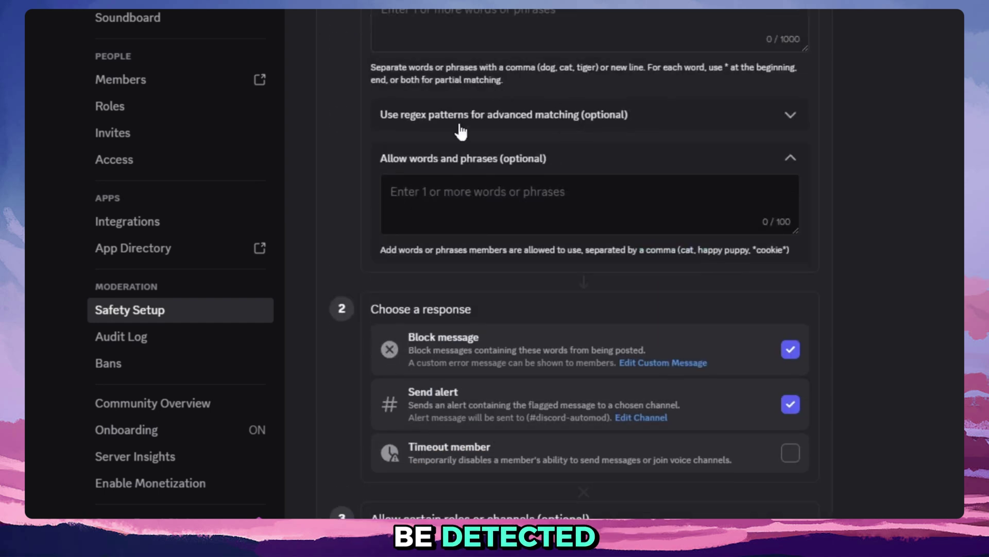
scroll(636, 287, "down", 6)
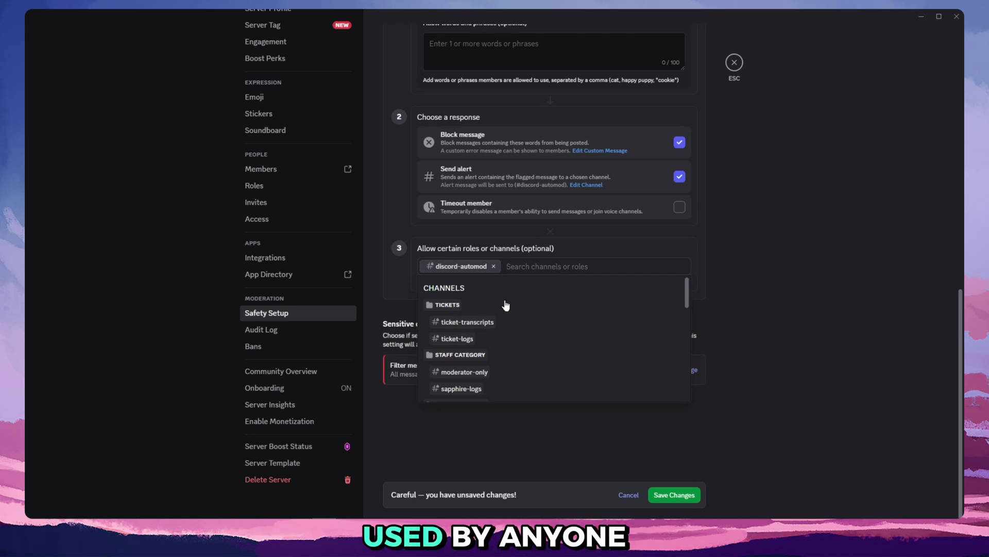
left_click(539, 246)
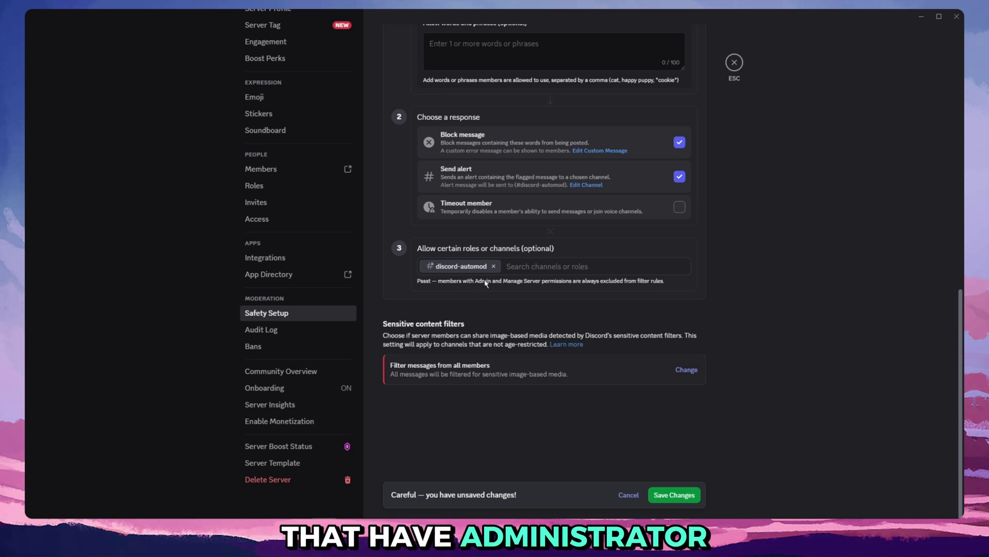
scroll(505, 206, "up", 3)
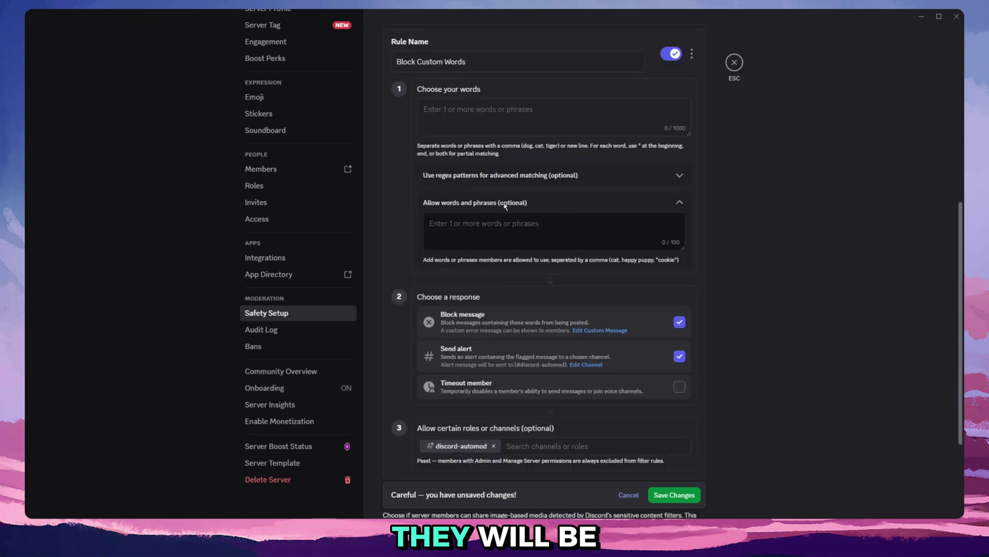
scroll(557, 217, "down", 3)
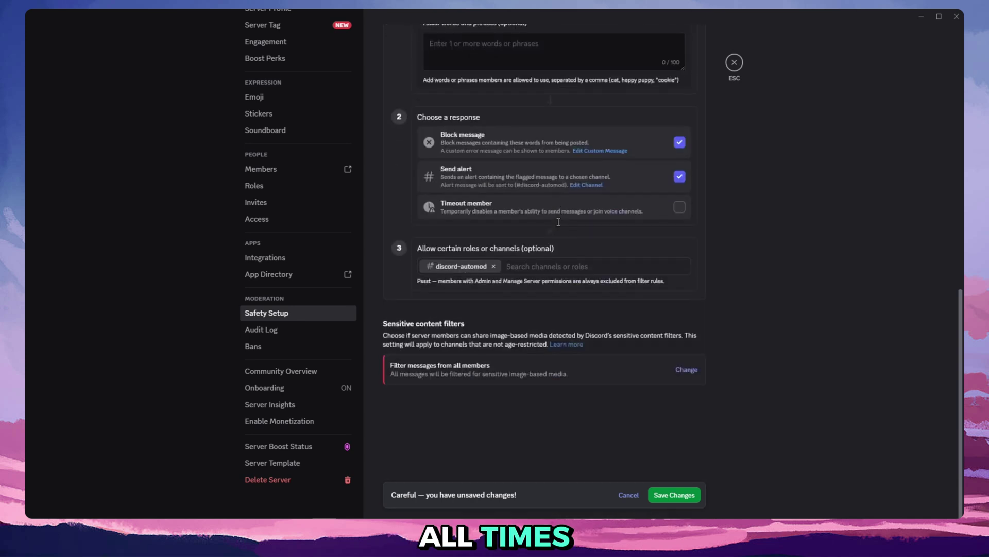
- Add cat to the custom words rule's blocked words and save the rule
left_click(674, 495)
scroll(665, 288, "up", 3)
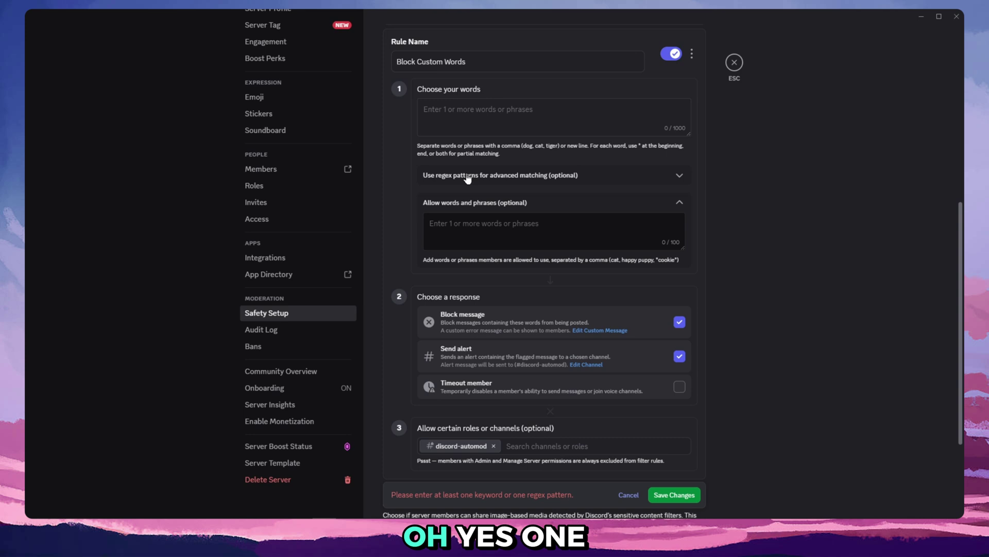
left_click(483, 109)
type("cat")
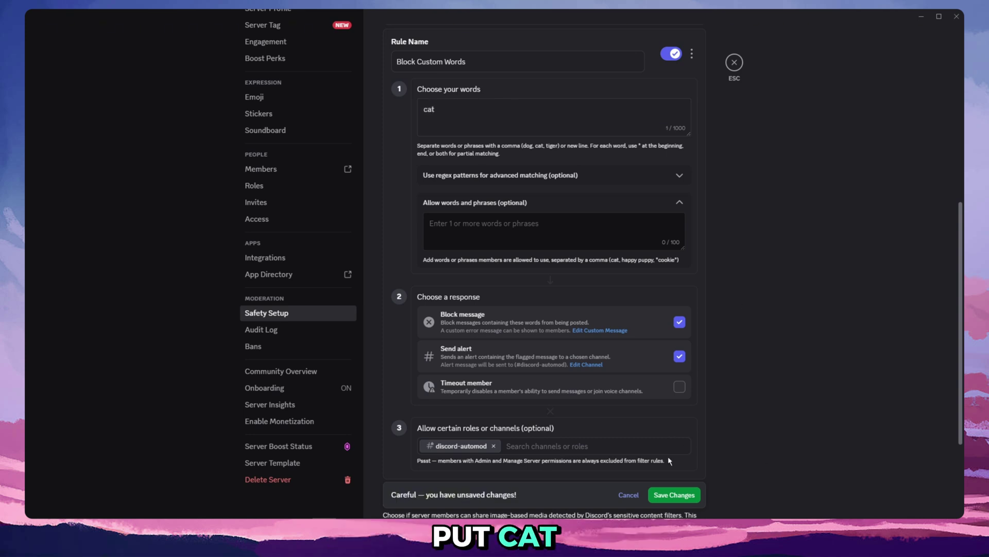
left_click(672, 495)
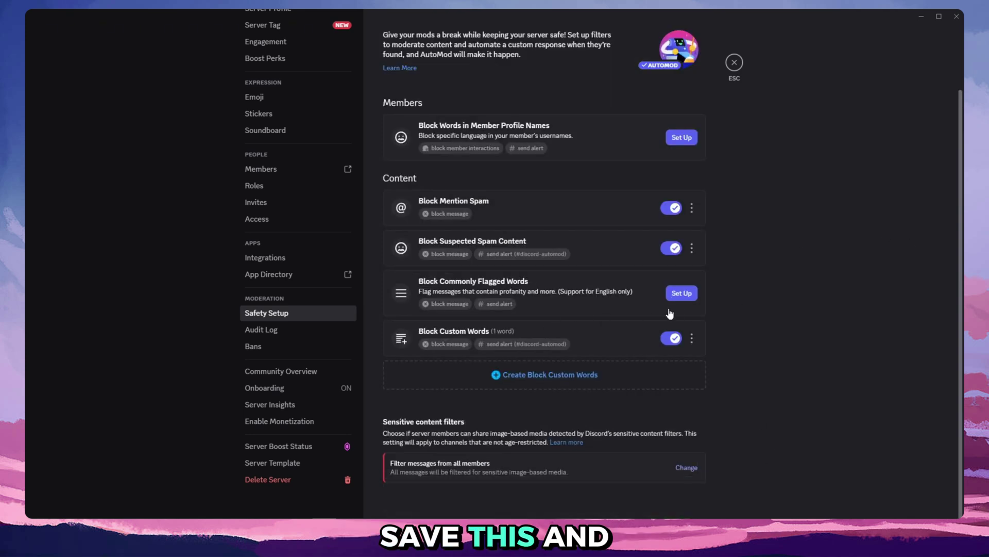
- Start a second custom words rule, abandon it by reopening the first one, and save that rule without edits
left_click(526, 372)
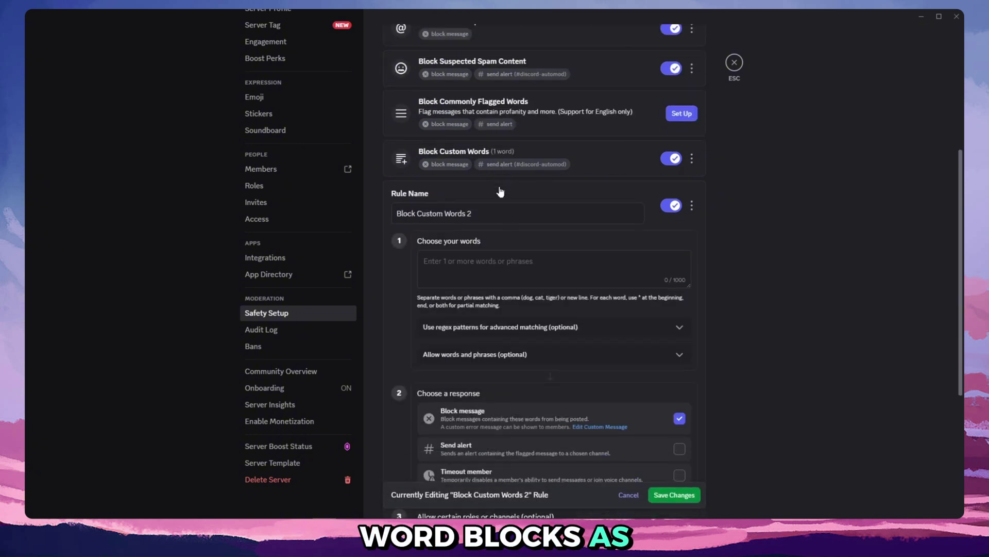
left_click(500, 192)
left_click(563, 325)
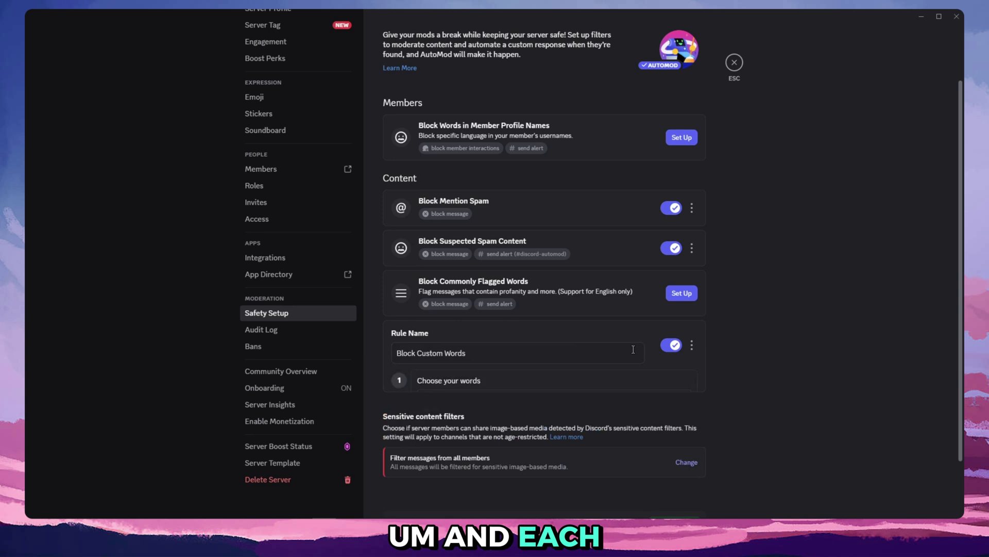
left_click(507, 221)
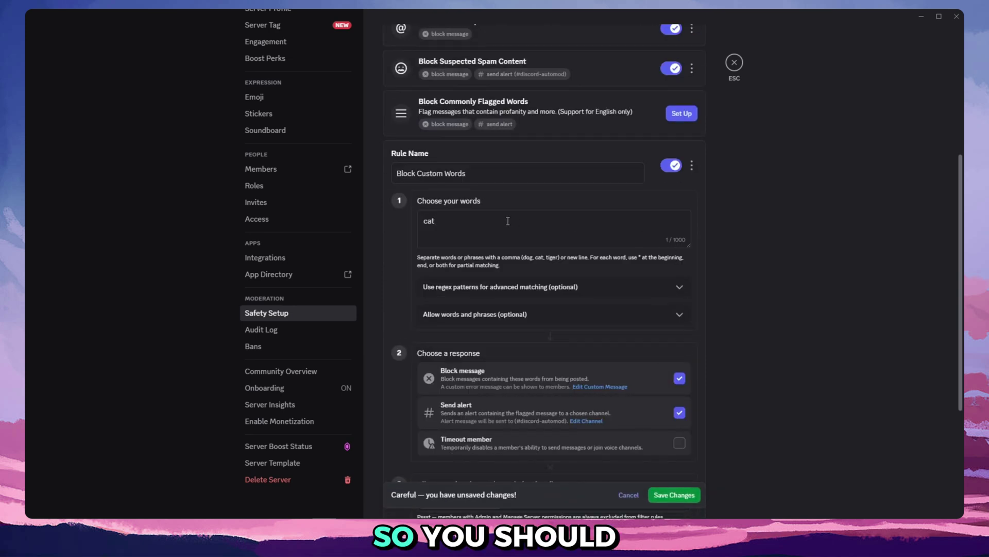
left_click(678, 495)
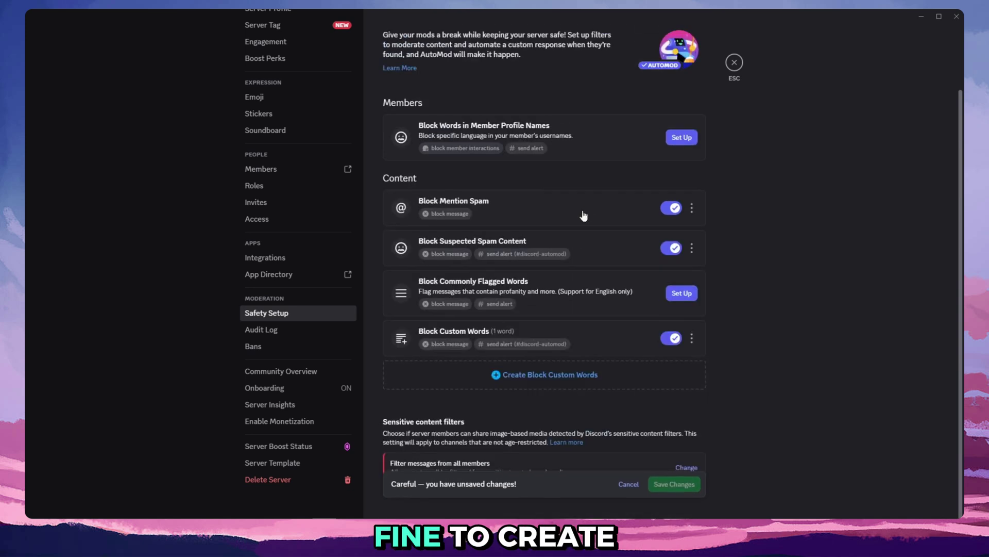
- Open the Block Words in Member Profile Names setup and examine its optional regex patterns and allowed words sections
left_click(681, 137)
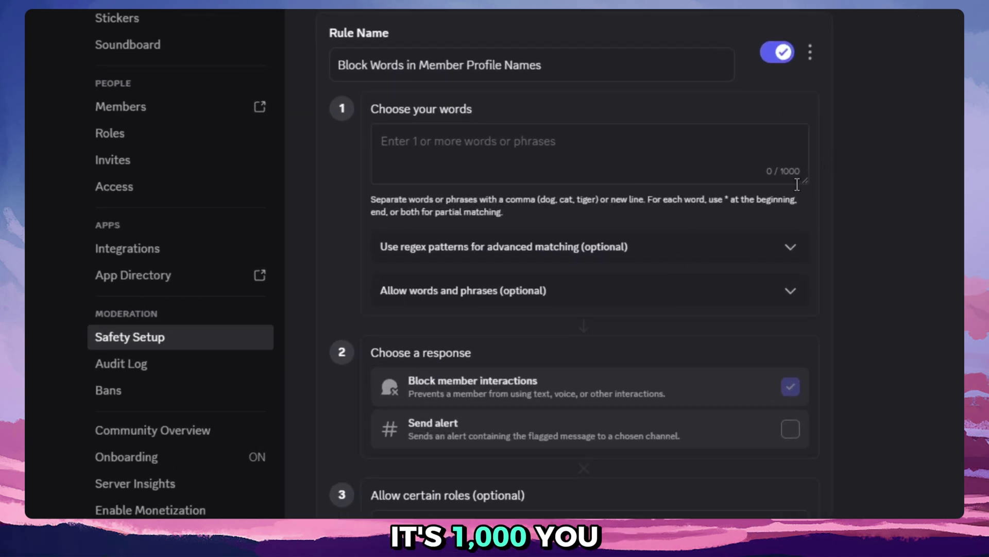
left_click(731, 253)
scroll(566, 232, "down", 1)
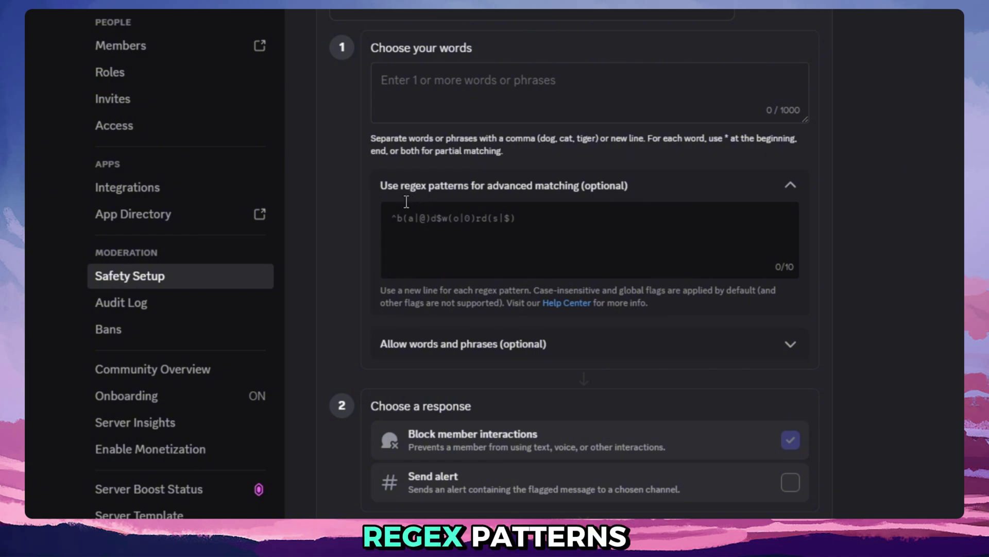
left_click(626, 185)
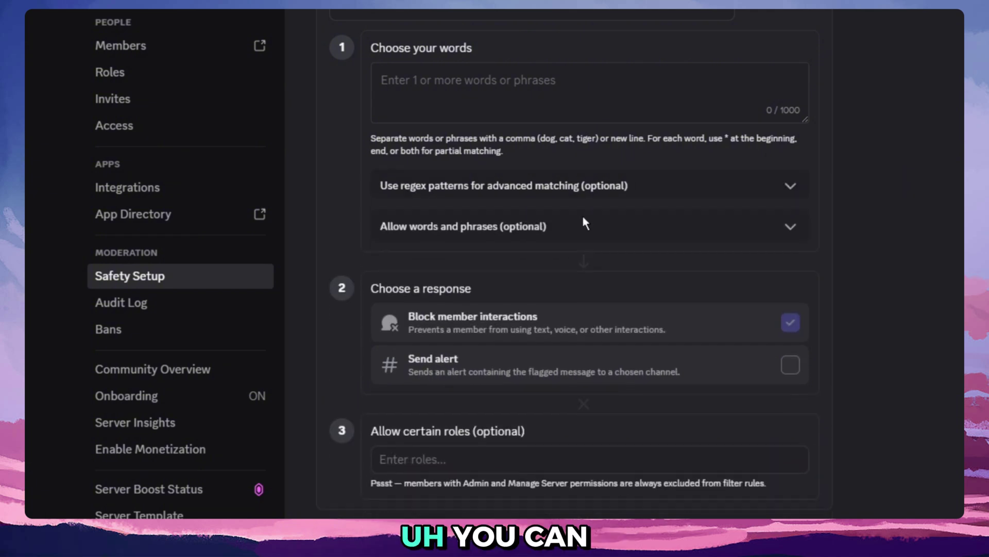
left_click(583, 223)
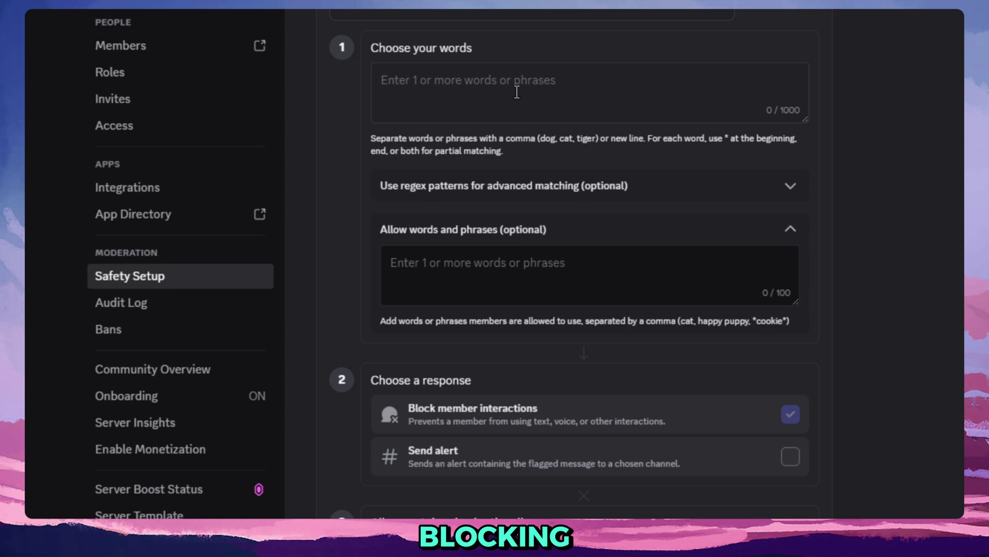
left_click(526, 229)
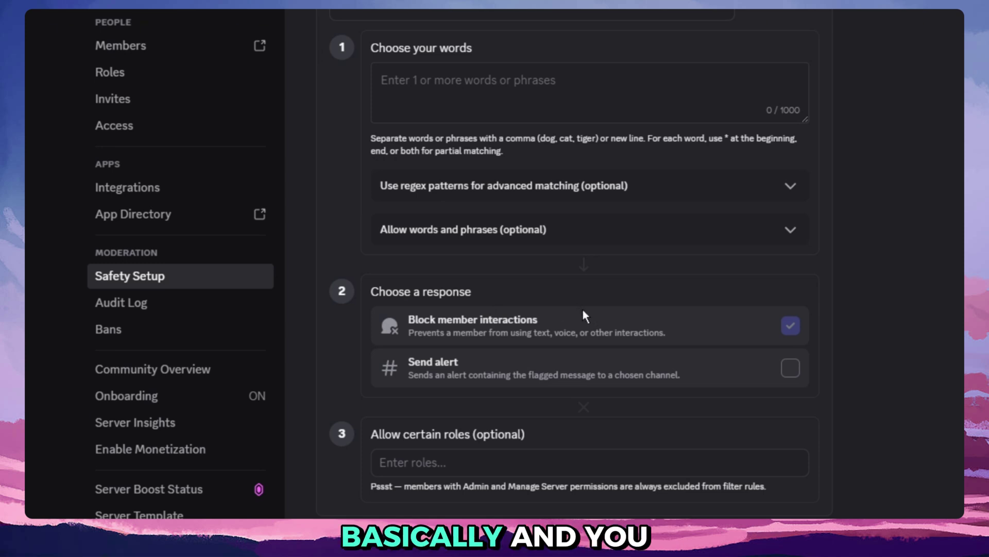
- Check the profile names rule's Send alert channel choice, cancel it, and leave the server settings without saving the rule
left_click(788, 370)
left_click(559, 277)
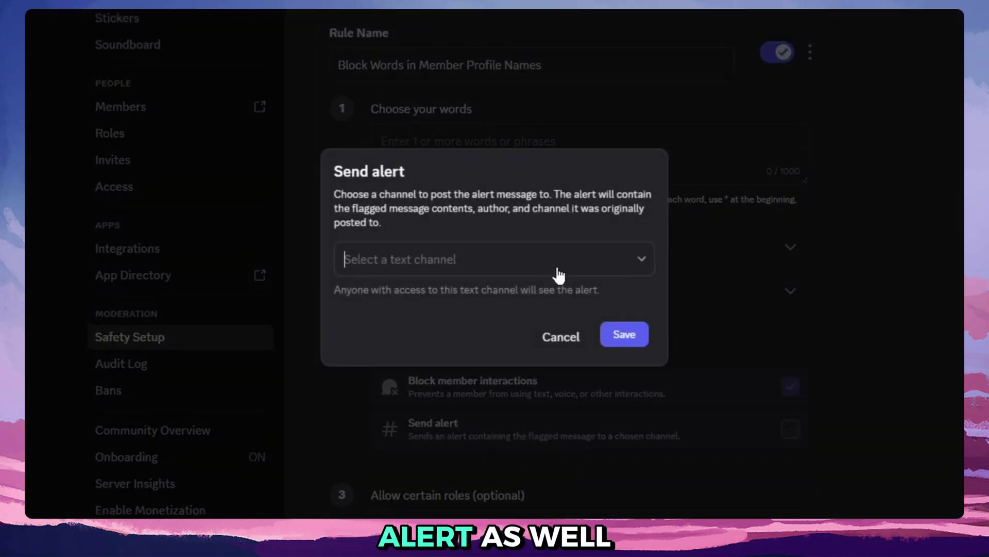
key("Escape")
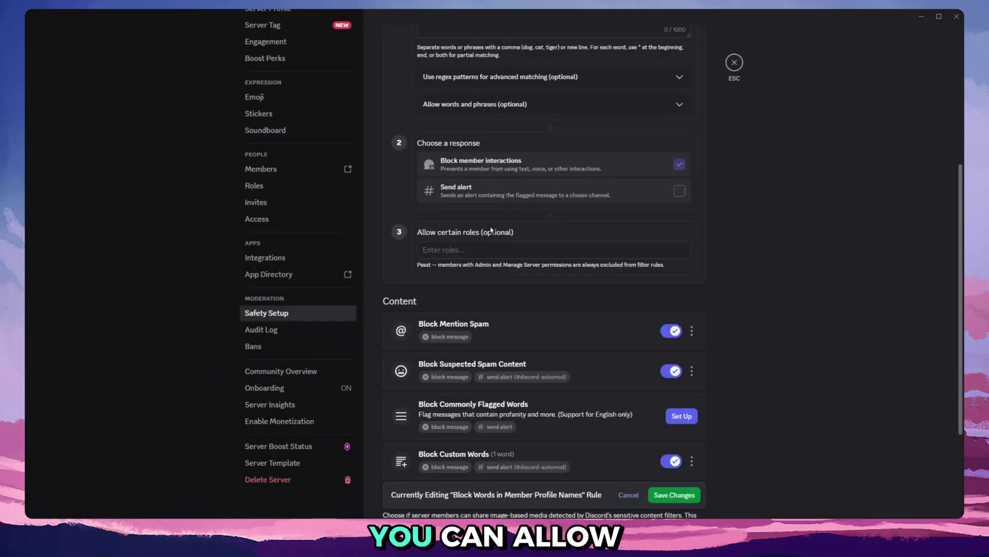
left_click(734, 62)
scroll(185, 392, "down", 1)
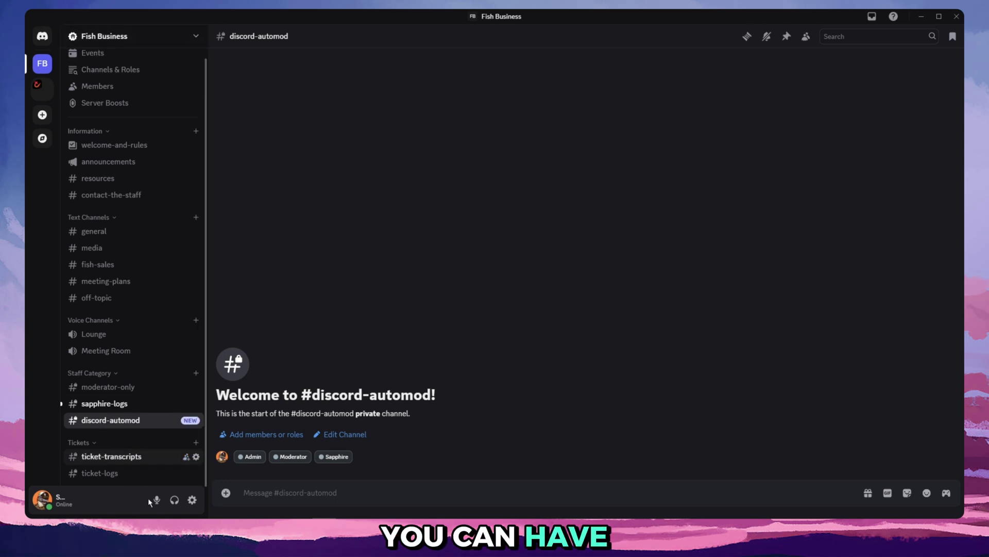
- Reopen the Fish Business server's AutoMod settings under Safety Setup and review the list of member and content rules
left_click(172, 36)
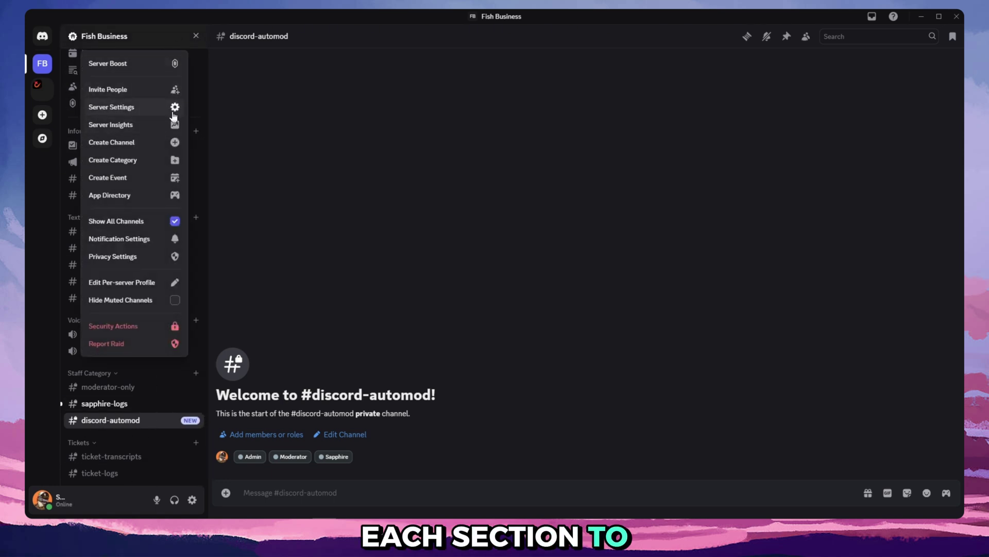
left_click(178, 115)
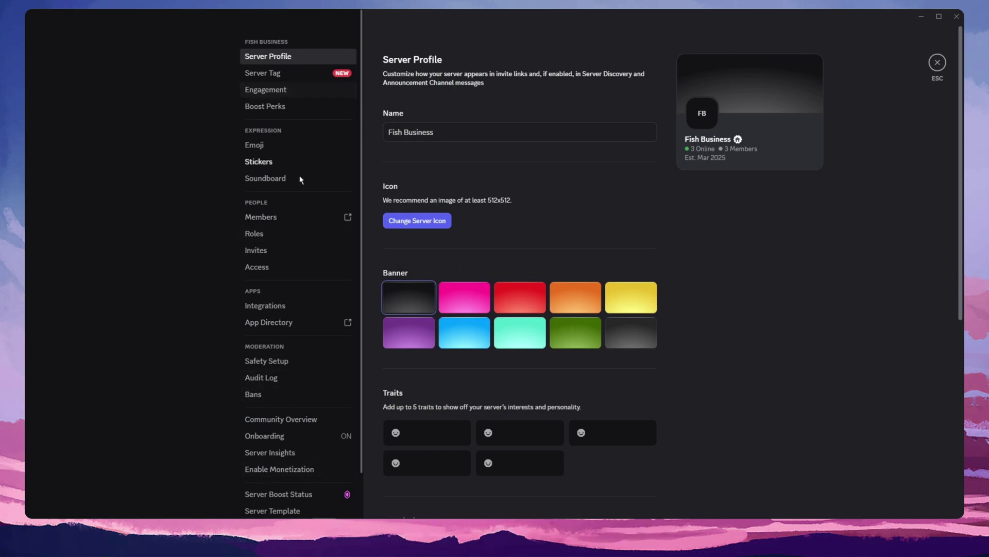
scroll(291, 247, "down", 2)
left_click(283, 314)
left_click(682, 170)
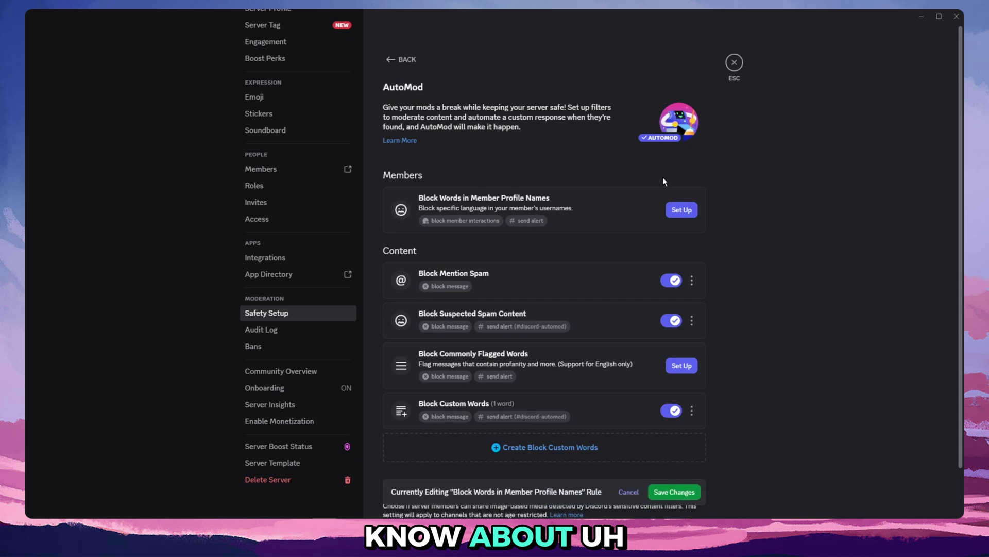
scroll(534, 221, "down", 2)
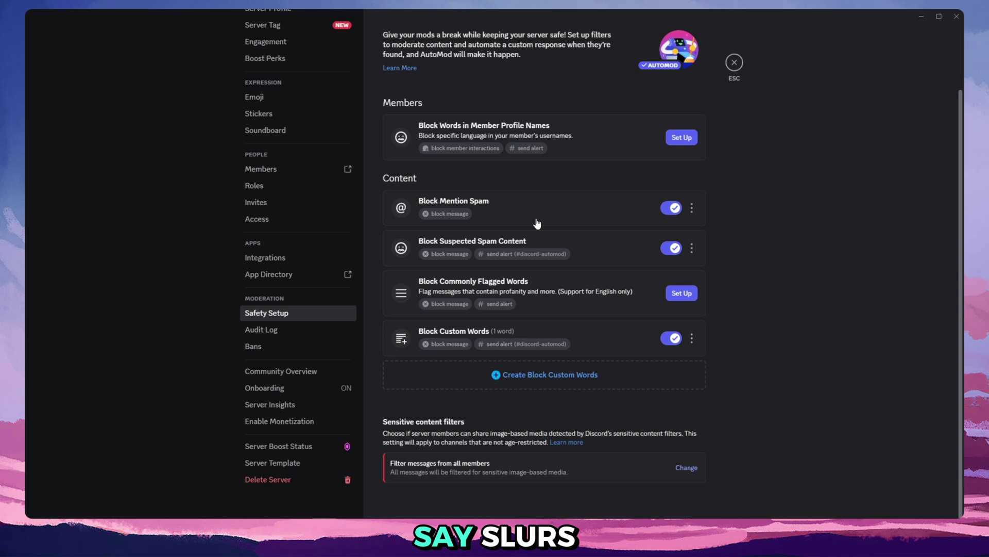
- Briefly check the Block Custom Words rule in the content list, and exit the server settings
left_click(619, 345)
left_click(608, 340)
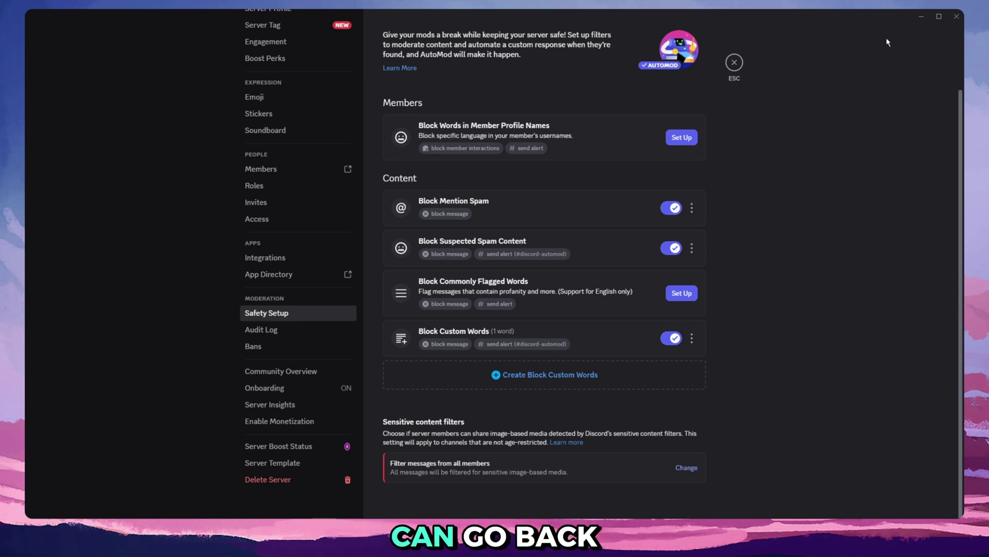
left_click(734, 62)
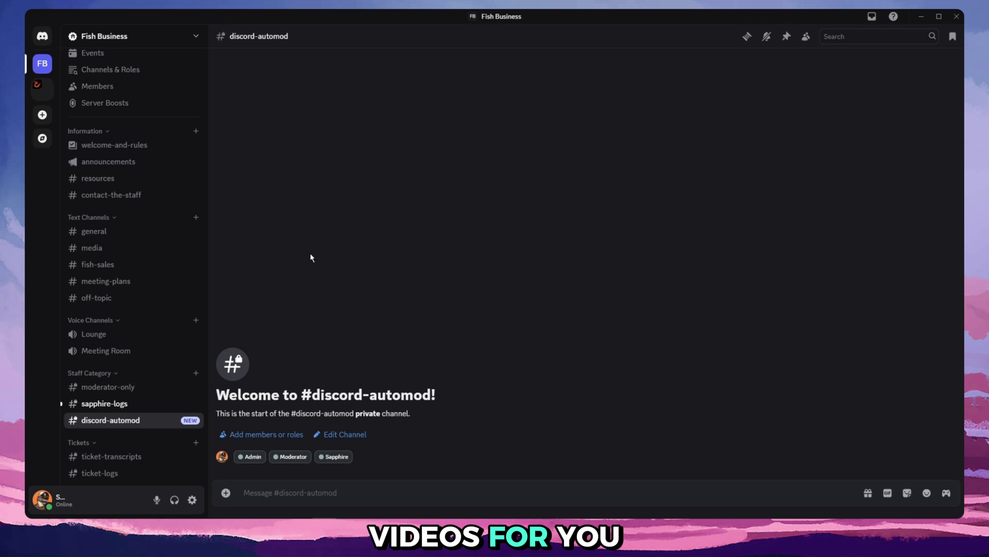